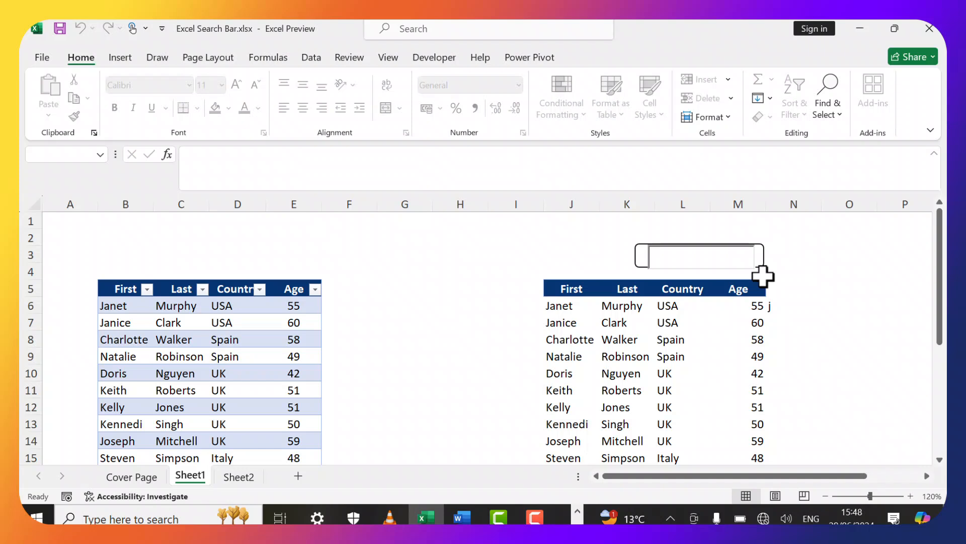
Test the search box above the results list with "jan", and clear it.
click(783, 256)
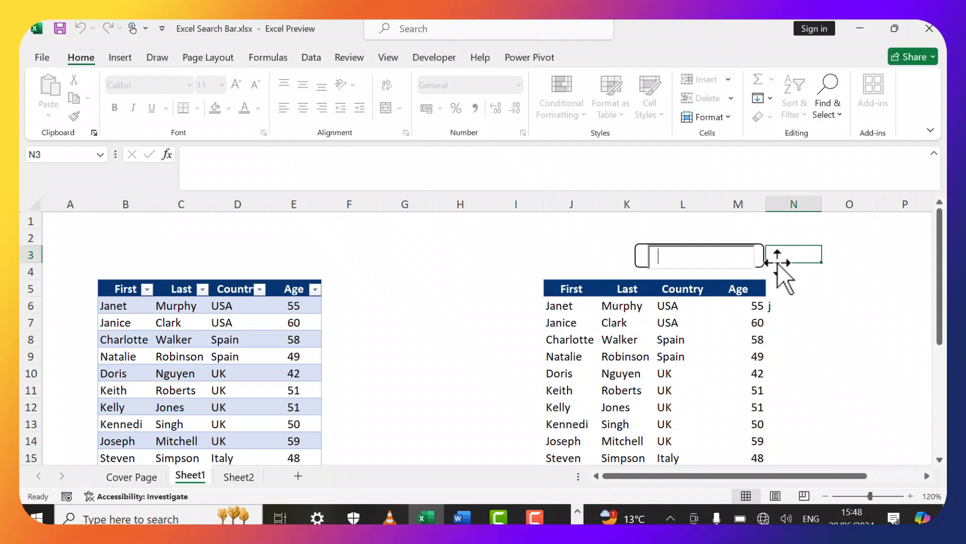
click(710, 260)
text(j)
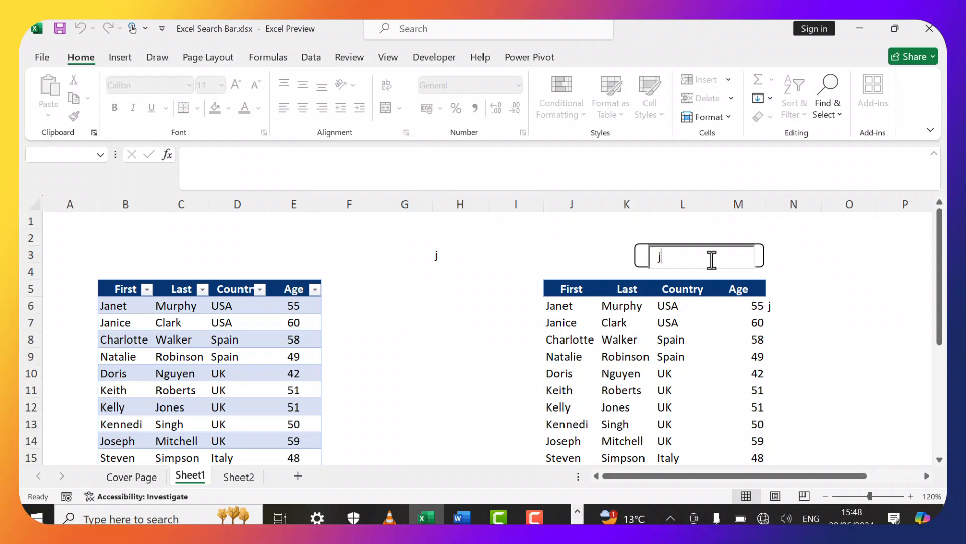
text(ane)
key(BackSpace)
key(BackSpace)
key(BackSpace)
key(BackSpace)
text(jan)
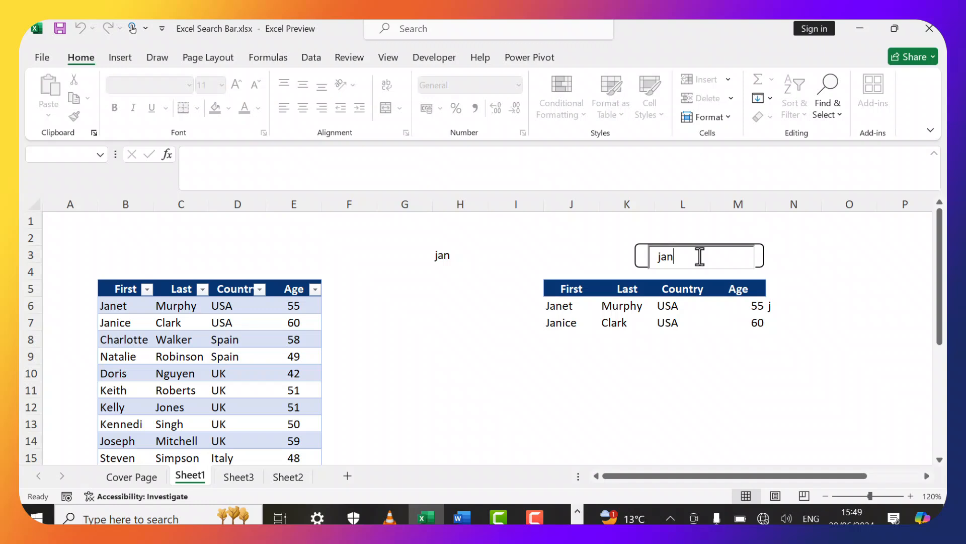
key(BackSpace)
key(BackSpace)
key(BackSpace)
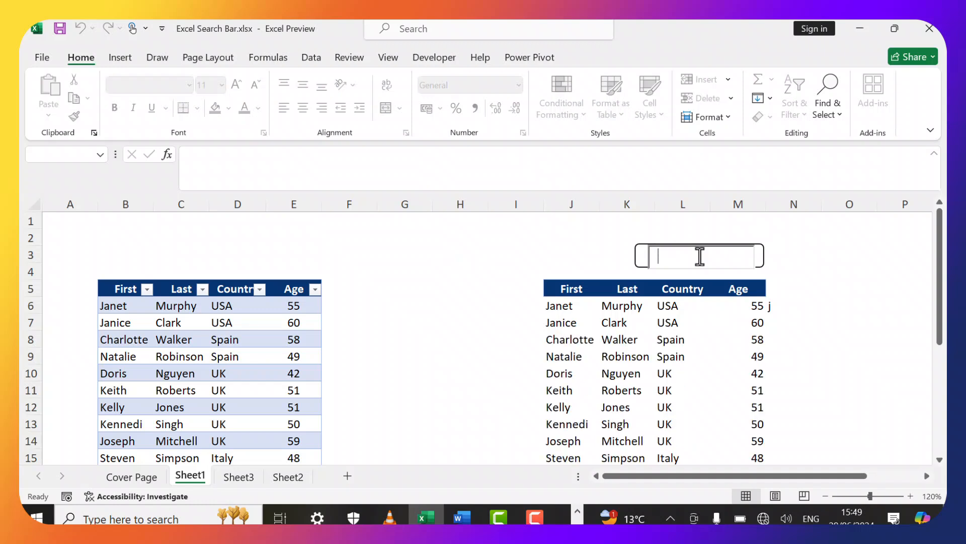
Test the search box with the partial last name "murp", clear it, and leave the box.
text(mur)
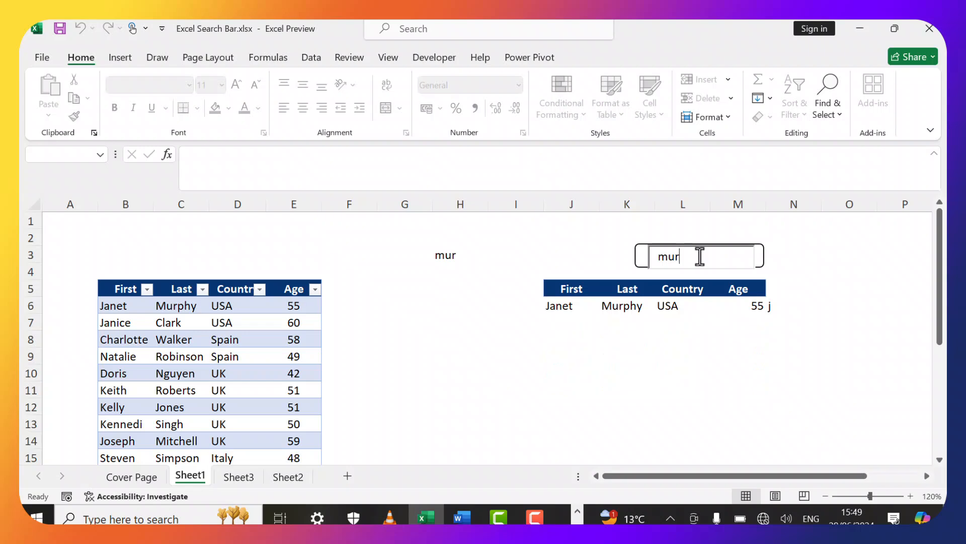
text(p)
key(BackSpace)
key(BackSpace)
key(BackSpace)
key(BackSpace)
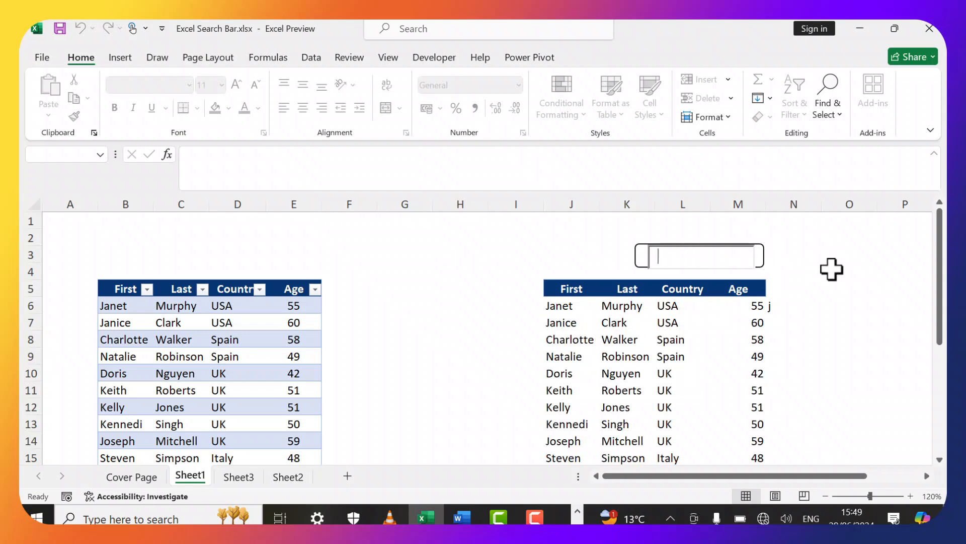
click(835, 271)
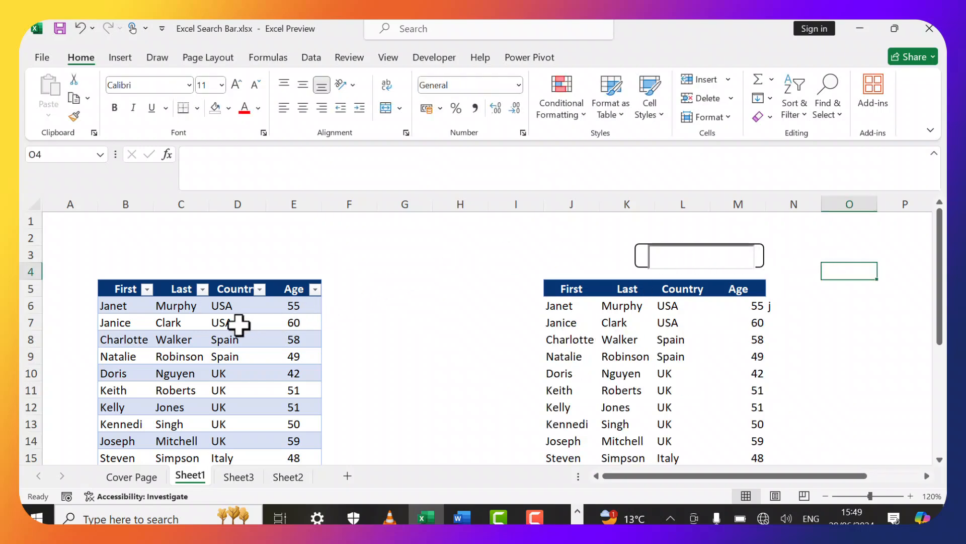
Look through the source table, test the search box with "st", and clear it.
scroll(239, 325, down, 3)
scroll(239, 324, down, 2)
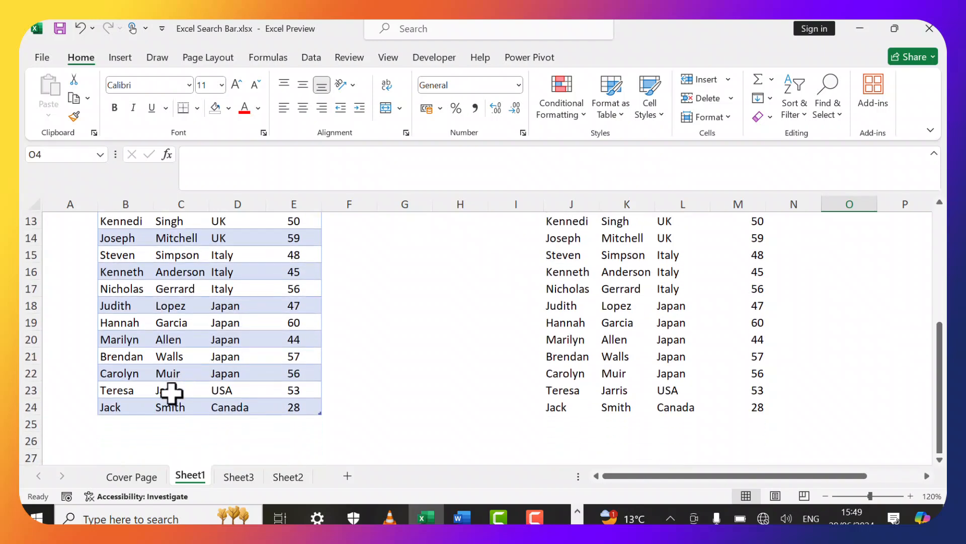
scroll(172, 393, up, 4)
click(680, 260)
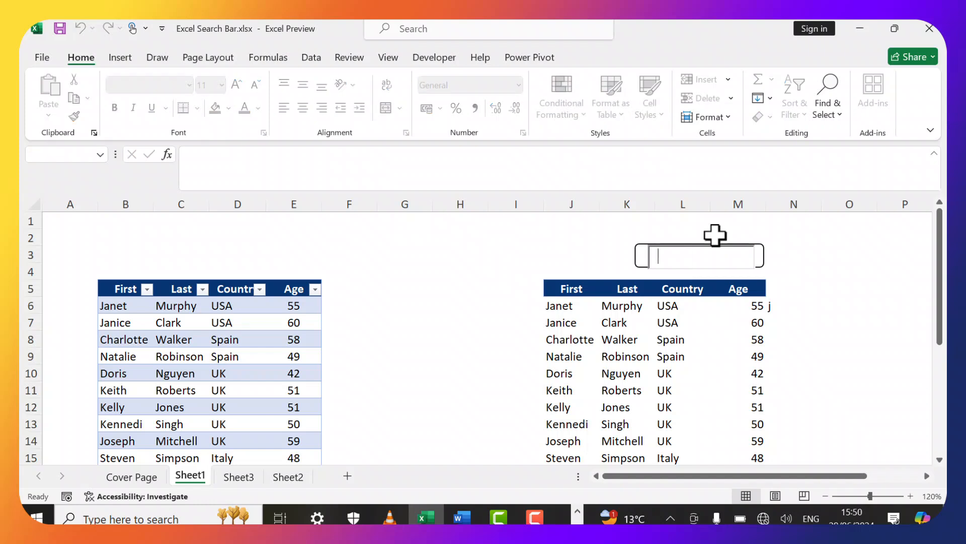
click(826, 268)
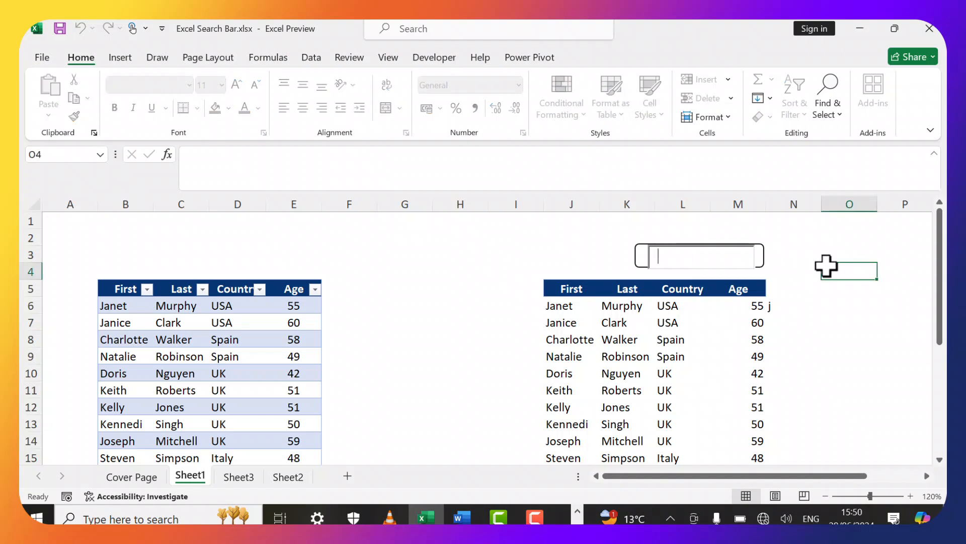
click(711, 262)
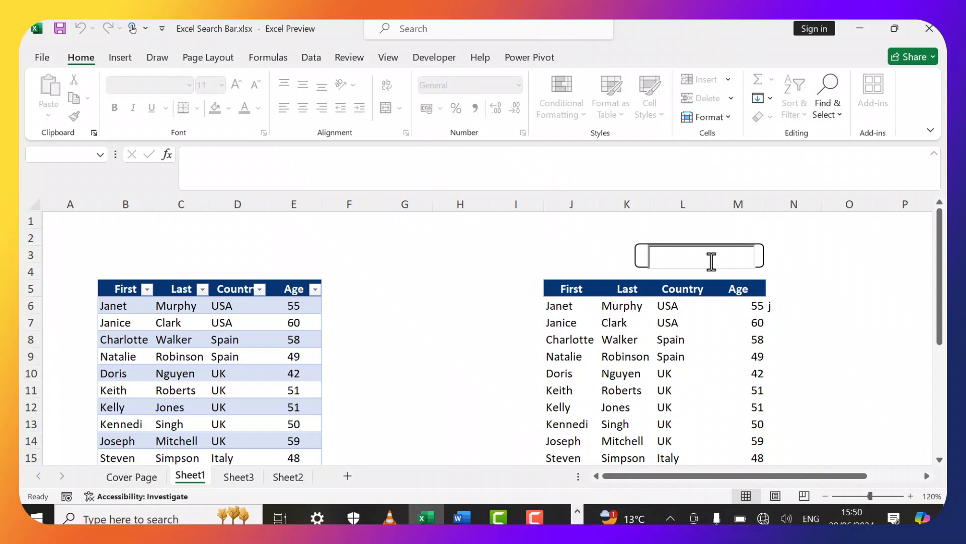
text(st)
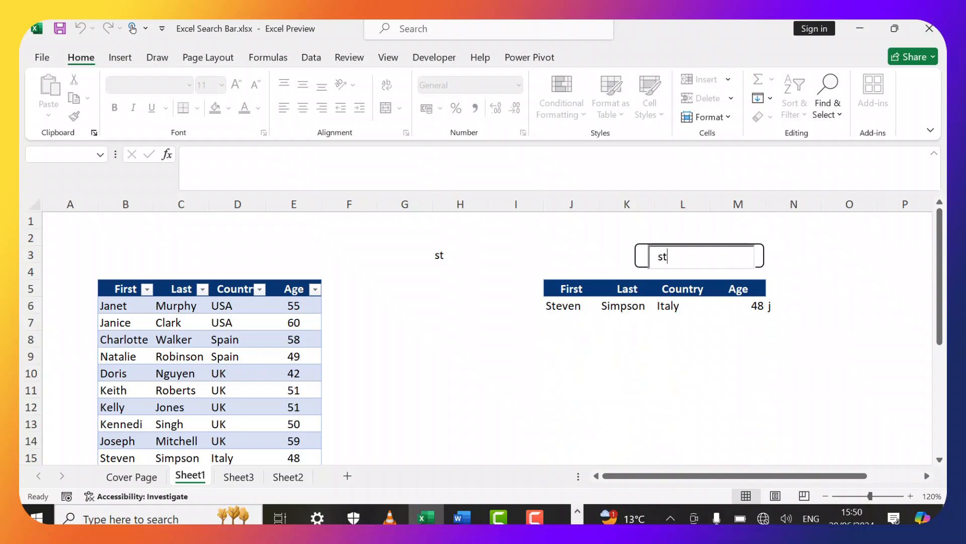
key(BackSpace)
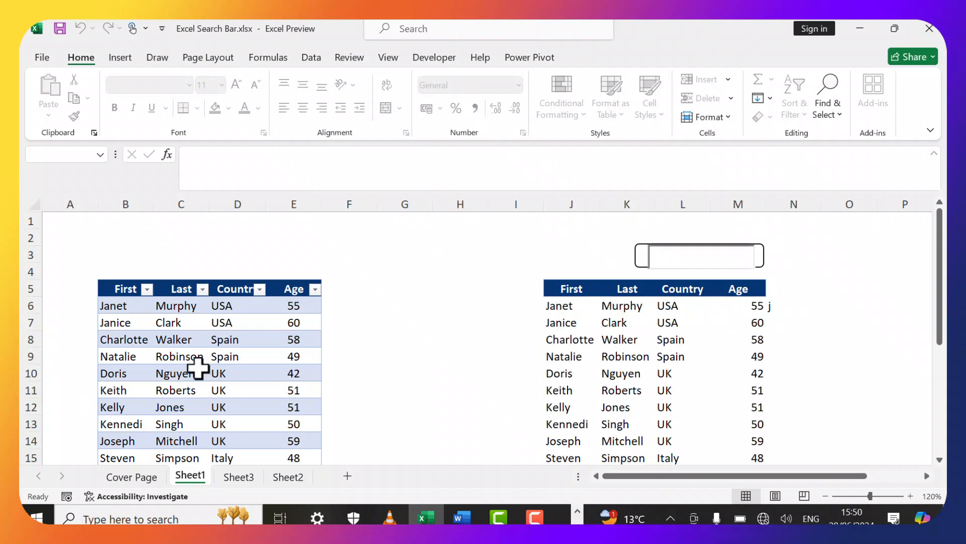
Check the remaining records of the source table and search the list for "jar".
scroll(184, 374, down, 4)
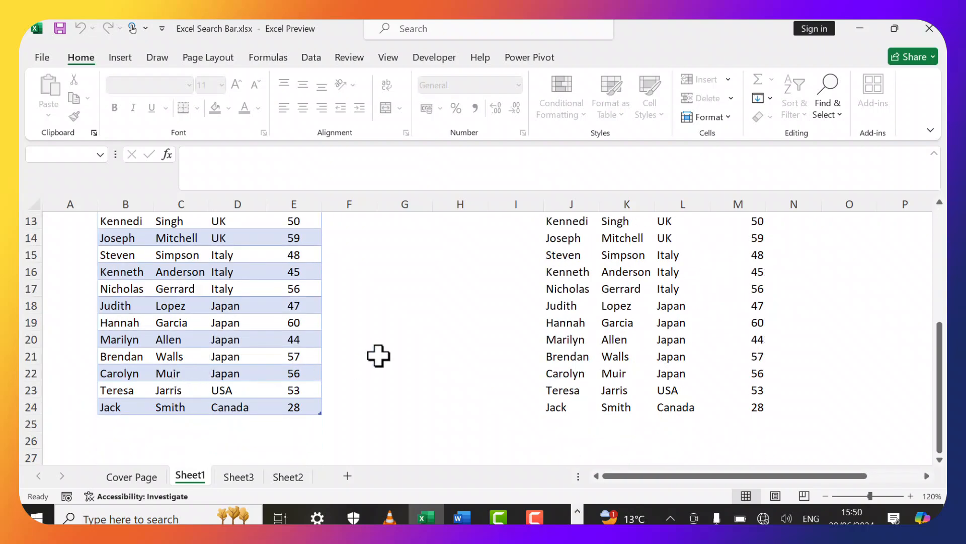
scroll(572, 319, up, 4)
click(673, 251)
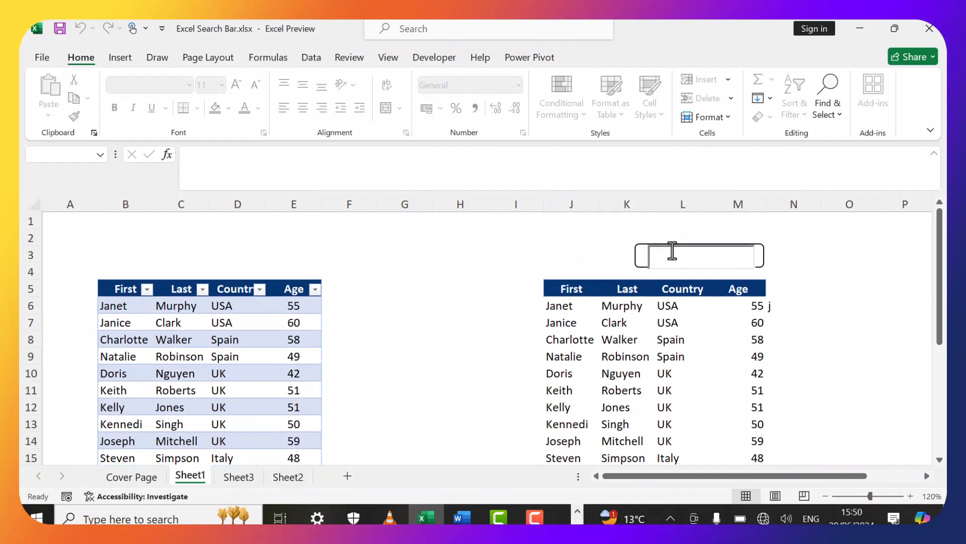
text(jar)
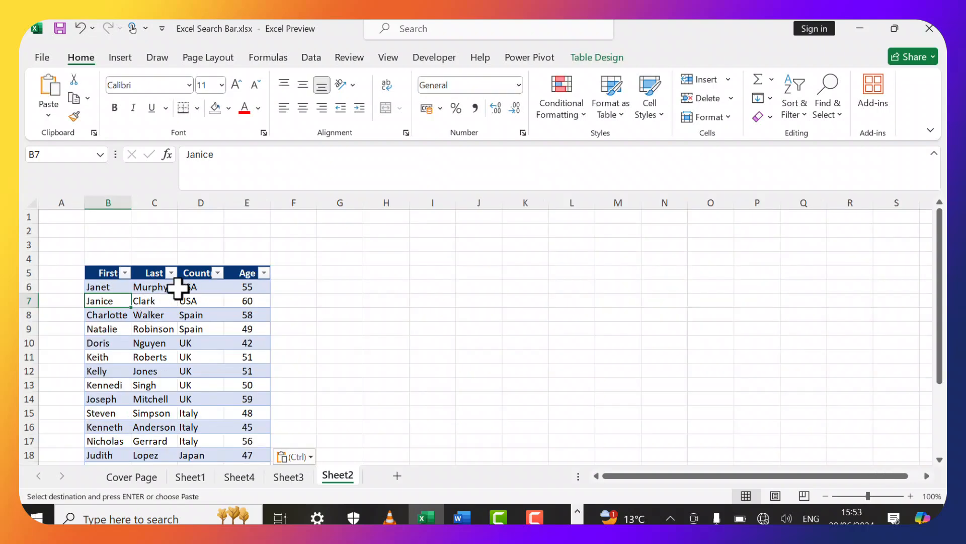
Examine the data on Sheet2 from B5 downward and check whether it is already formatted as a table.
scroll(153, 292, down, 3)
scroll(138, 291, up, 3)
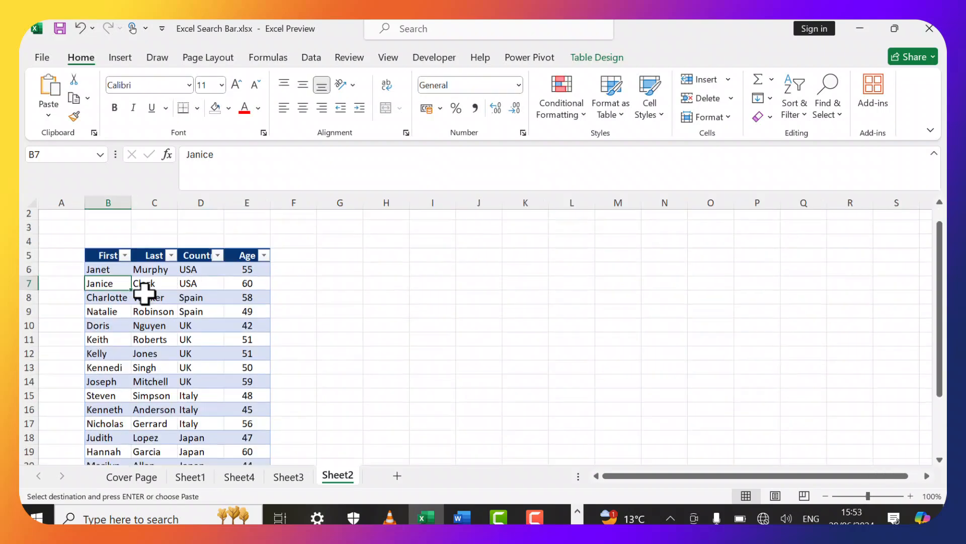
click(108, 283)
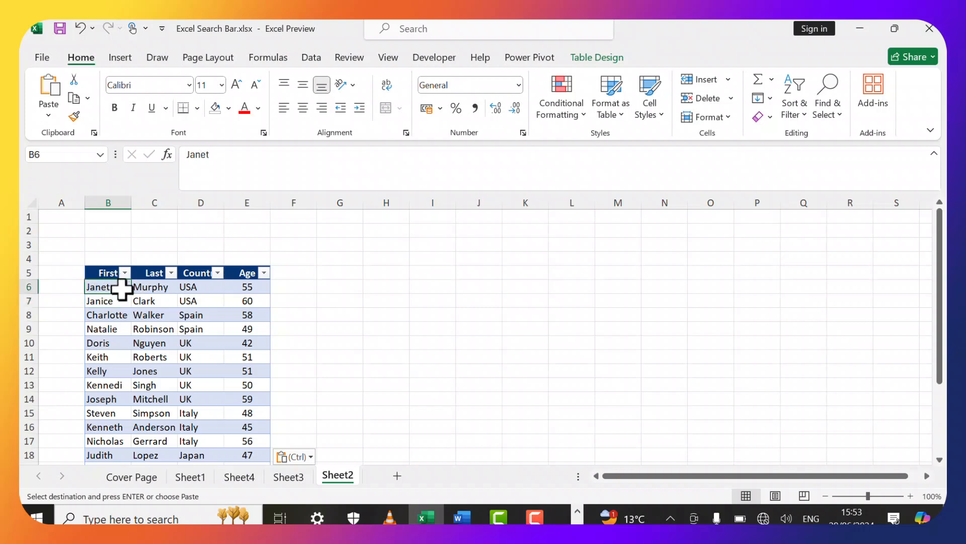
click(134, 311)
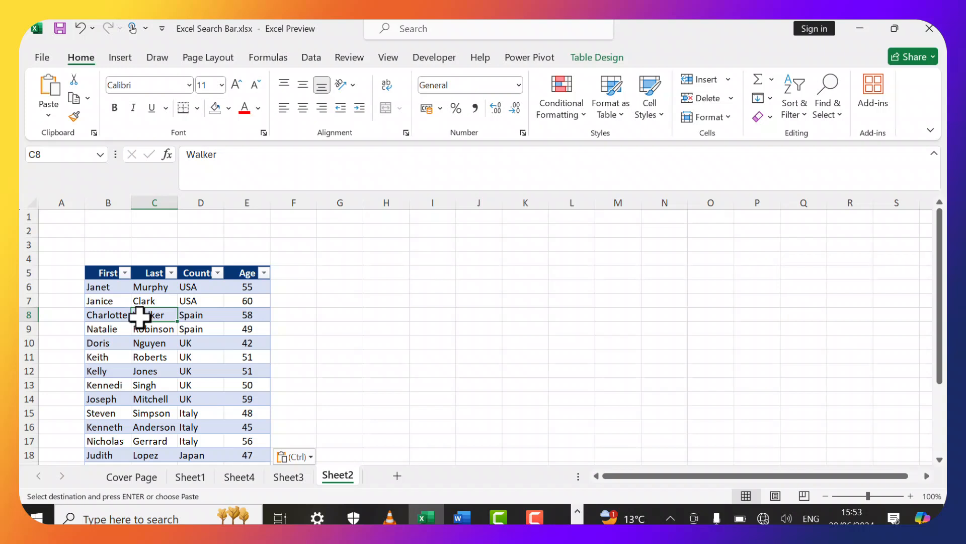
key(ctrl)
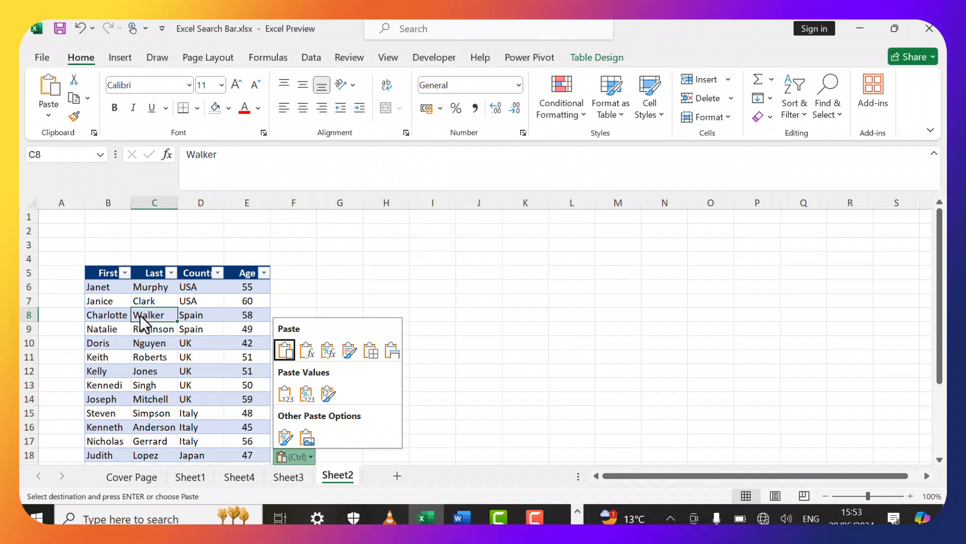
click(120, 57)
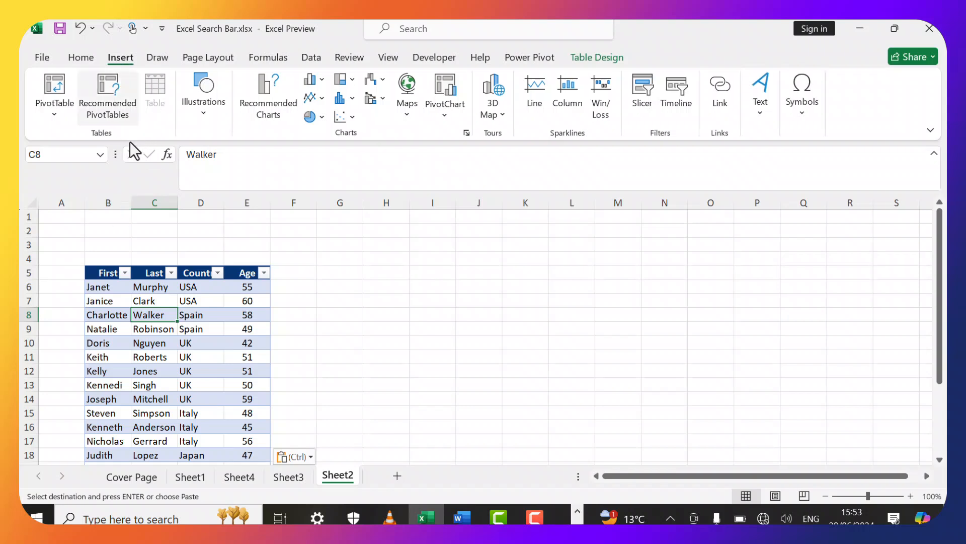
click(141, 301)
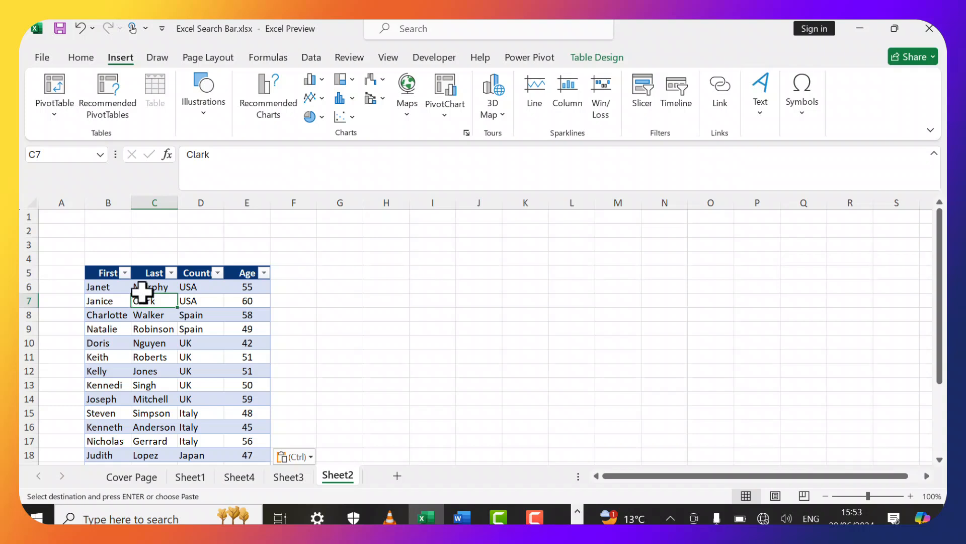
click(375, 287)
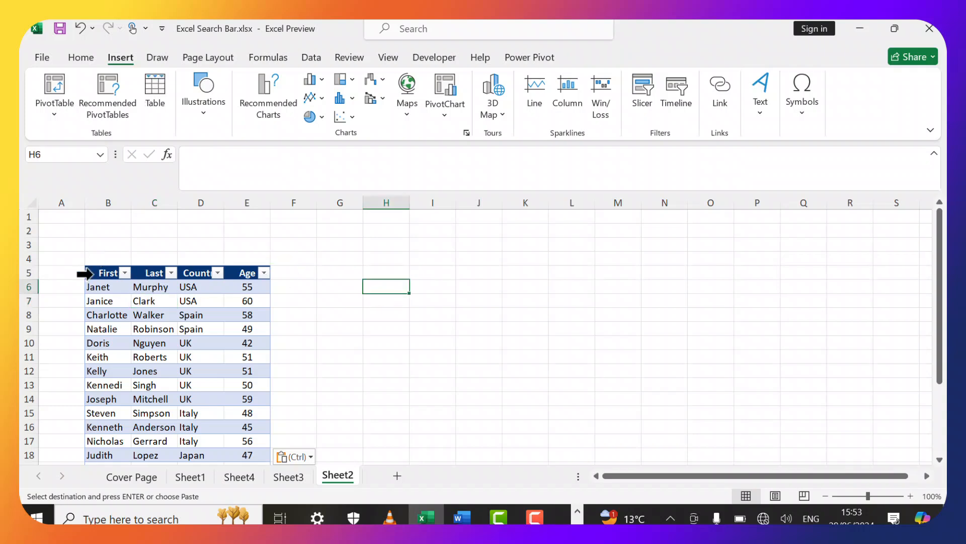
Copy the table headers in B5:E5 to I5 and widen the first pasted columns.
drag(95, 272, 239, 273)
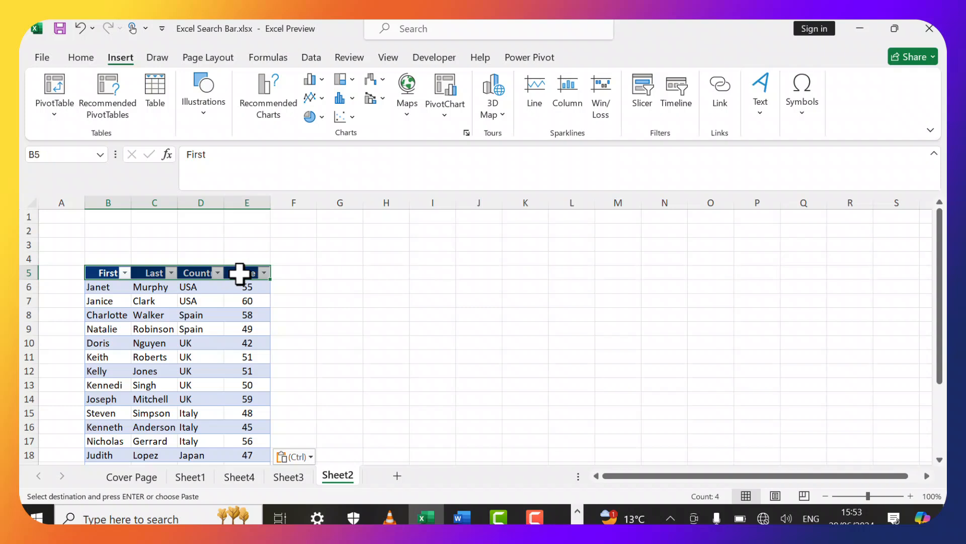
key(ctrl+c)
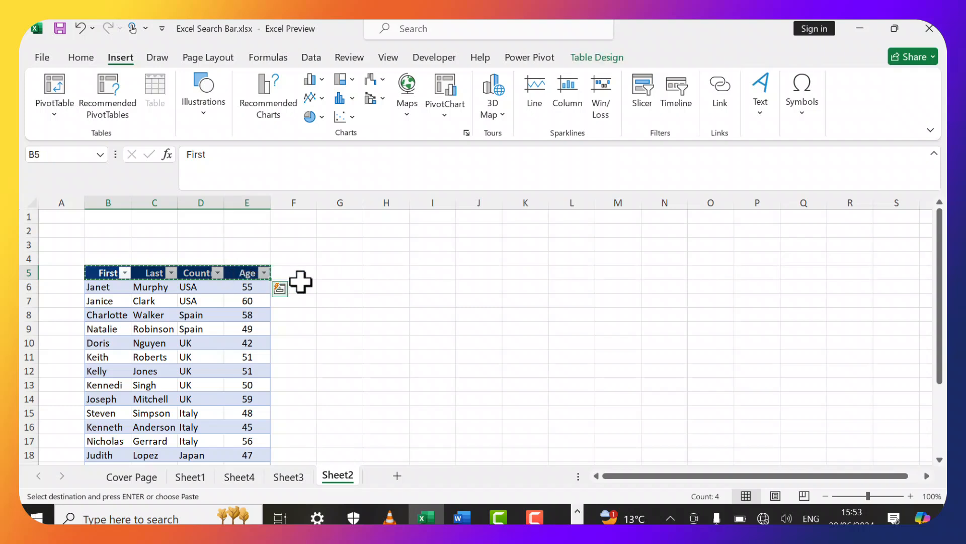
click(431, 273)
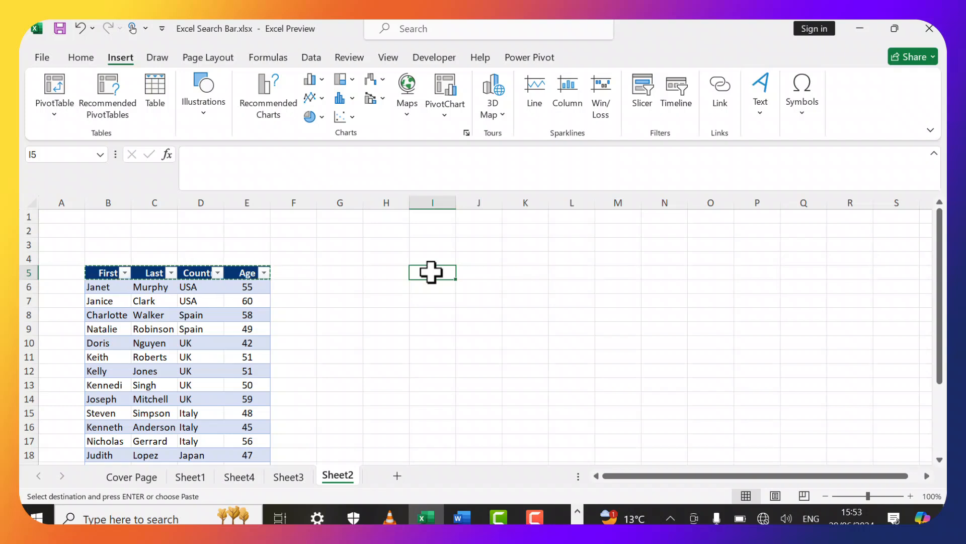
key(ctrl+v)
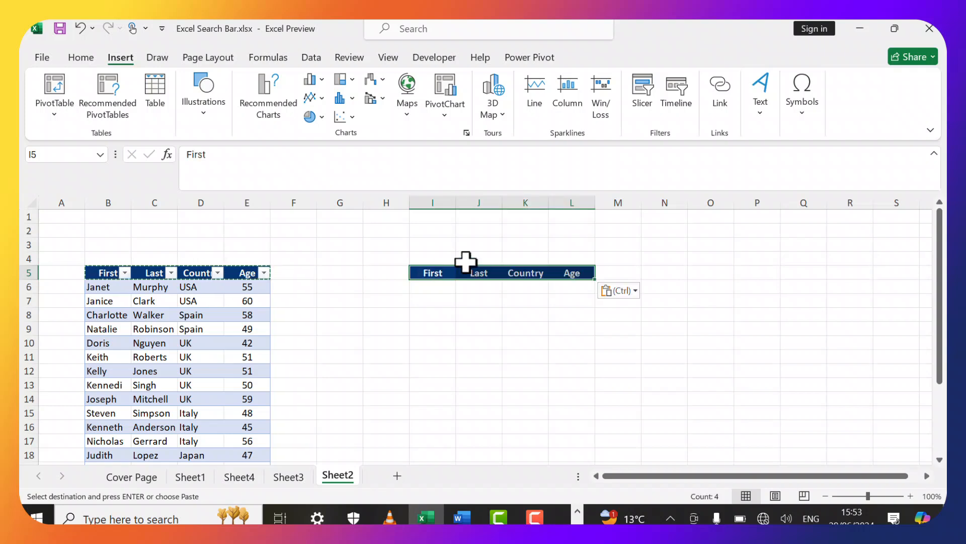
drag(501, 209, 464, 201)
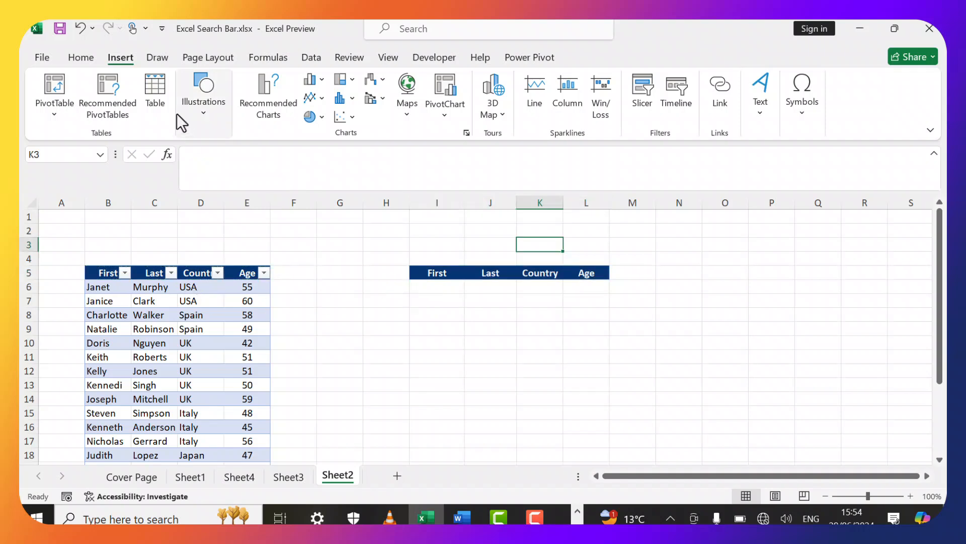
Draw a rounded rectangle about 3.9 × 0.9 cm above the copied headers and give it the white theme style with black outline.
click(203, 115)
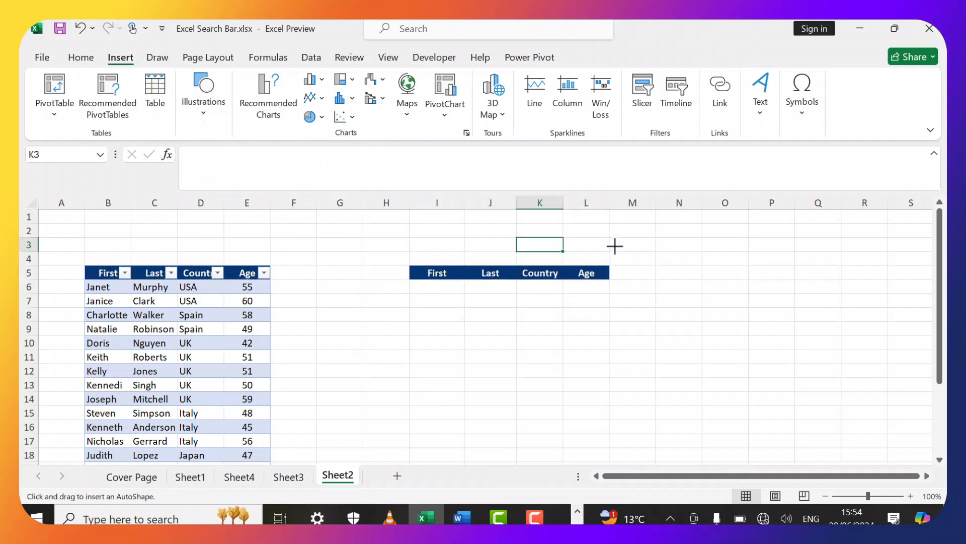
drag(507, 227, 623, 254)
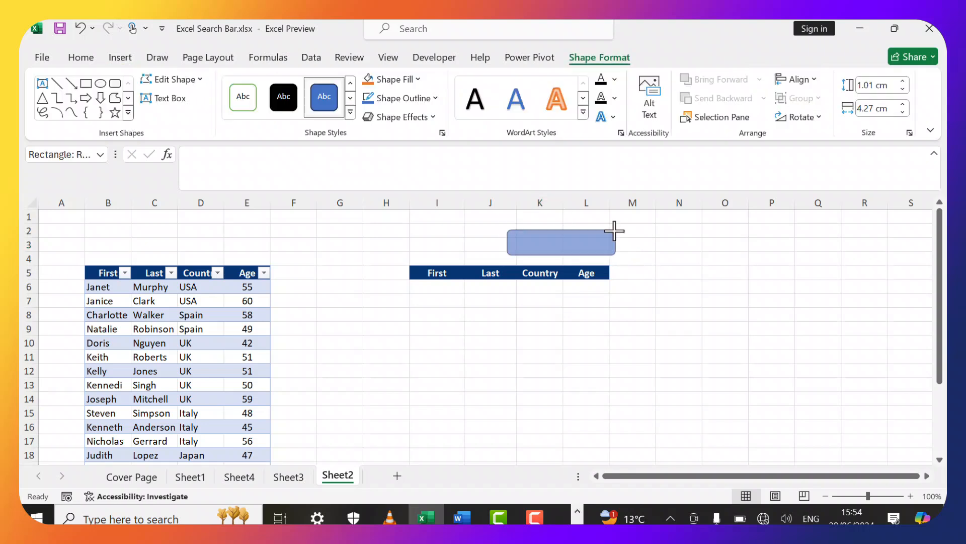
click(351, 113)
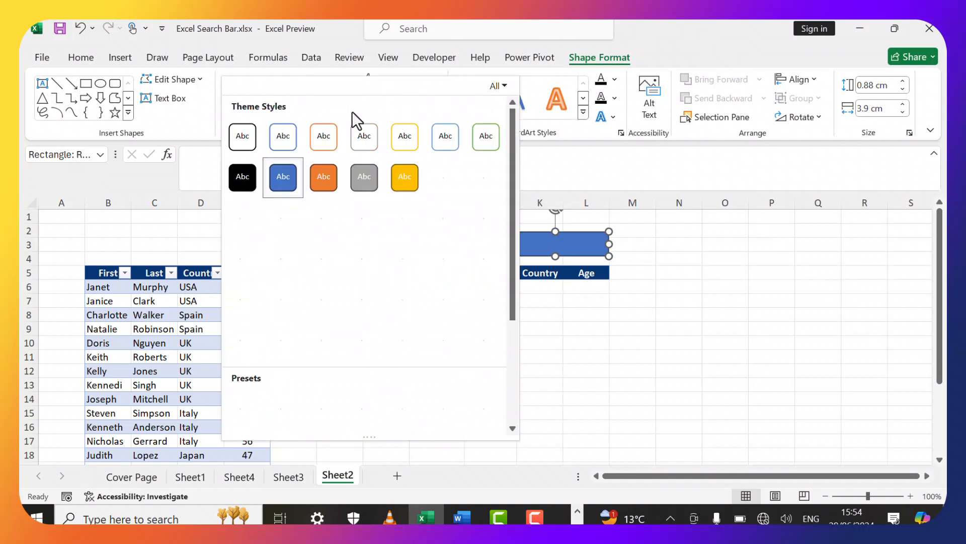
click(242, 137)
key(Escape)
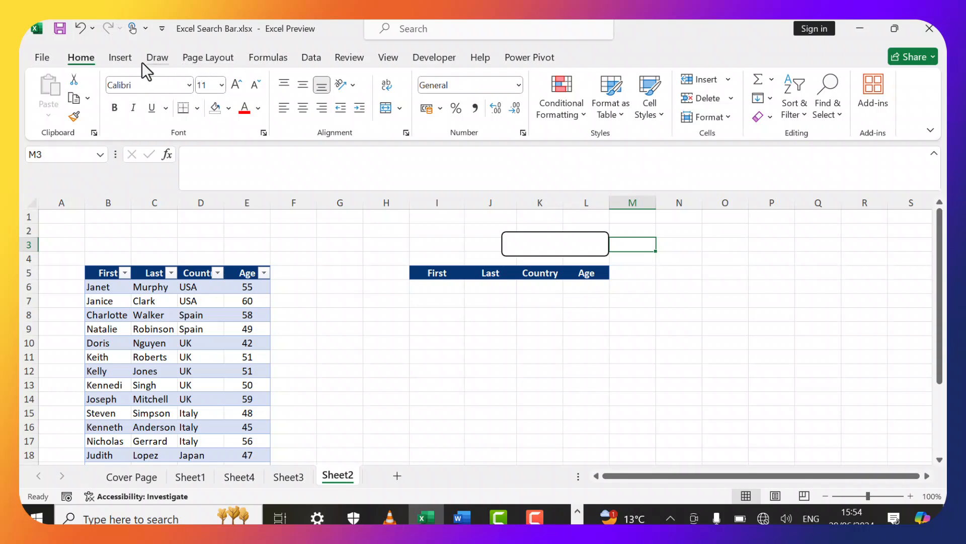
Open the ribbon customization settings to check that the Developer tab is enabled.
click(432, 58)
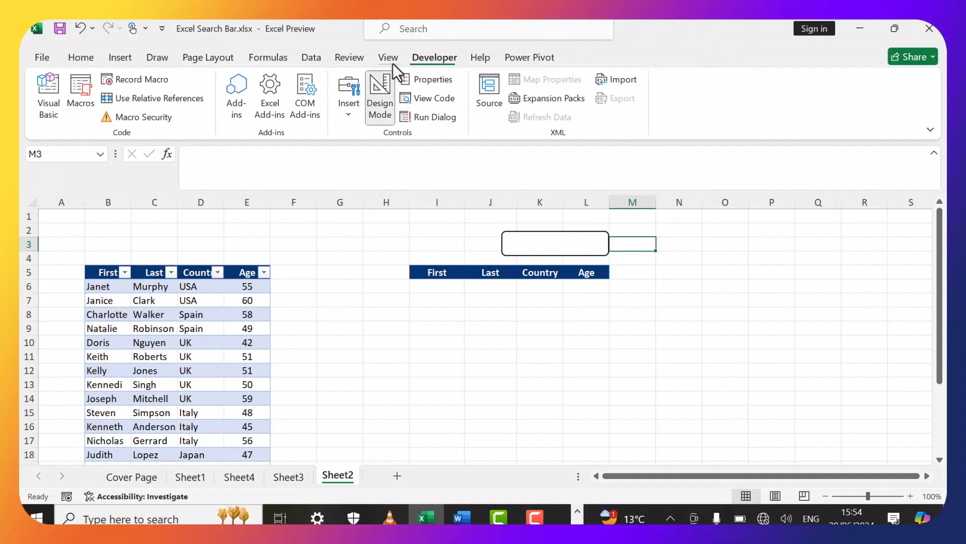
right_click(627, 119)
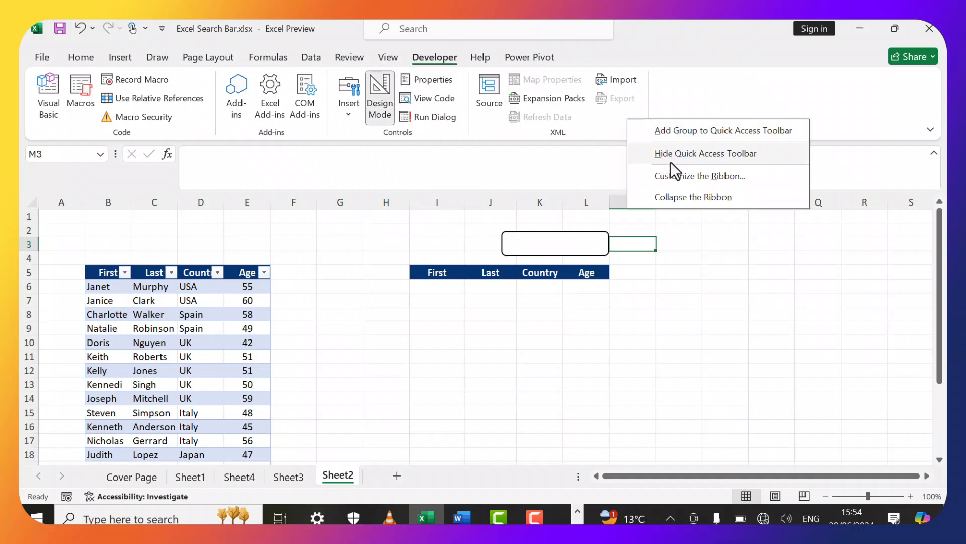
click(676, 176)
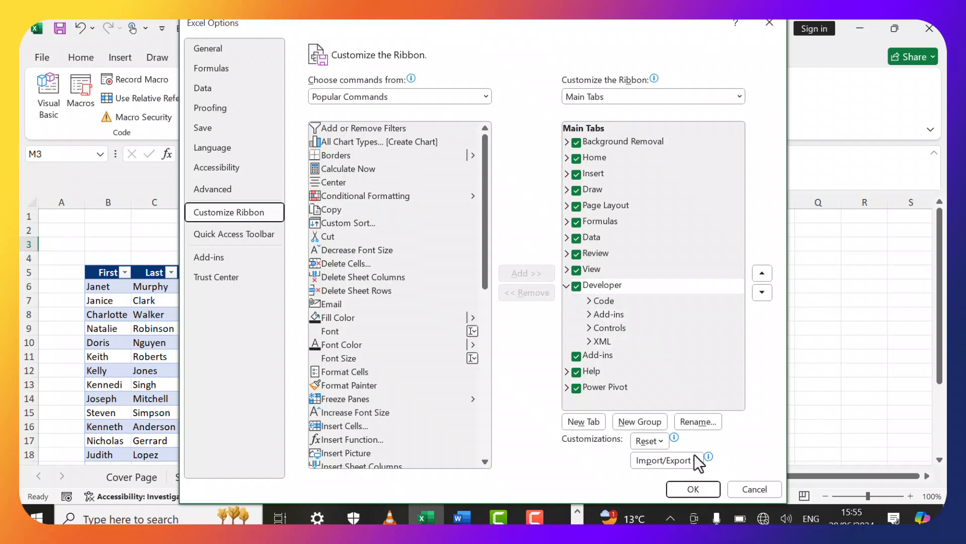
Insert an ActiveX text box inside the rounded rectangle above the copied headers.
click(694, 488)
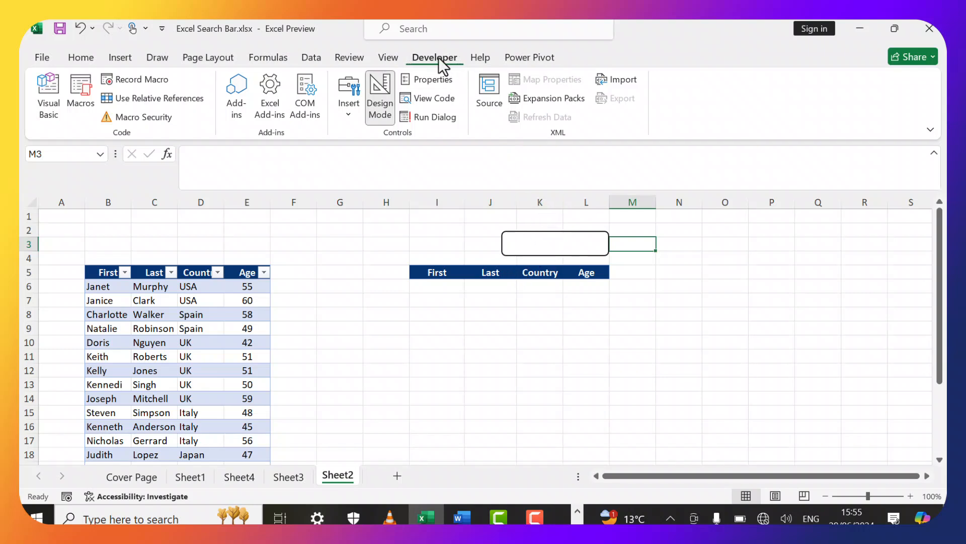
click(348, 111)
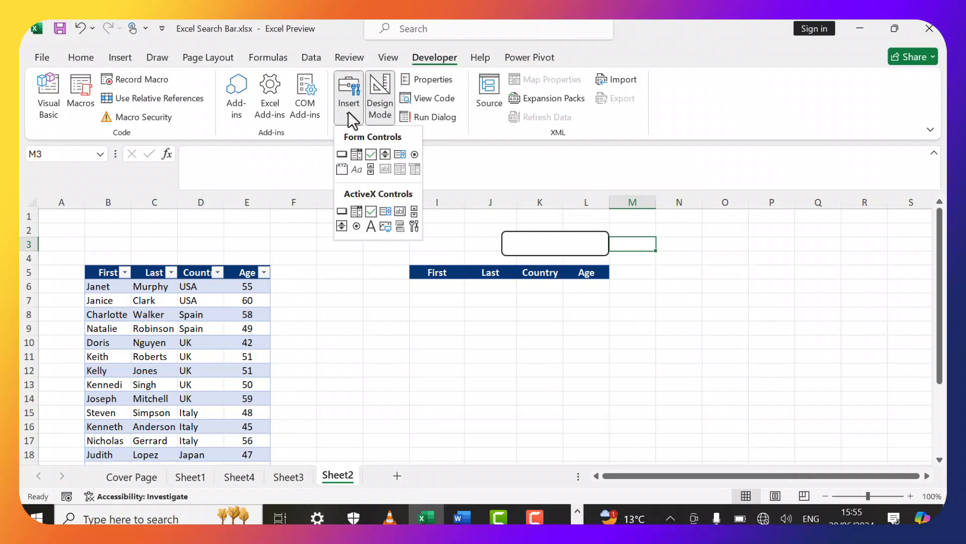
click(400, 211)
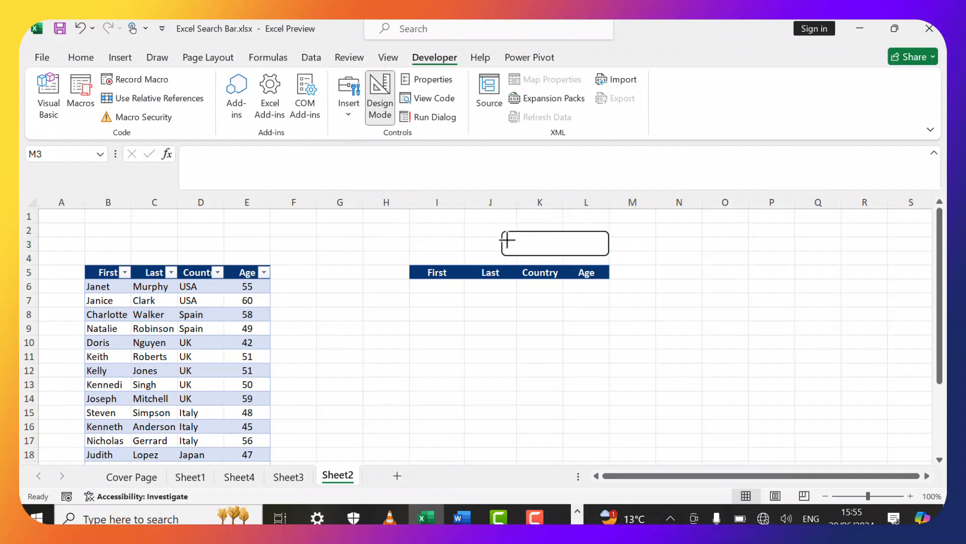
drag(531, 247, 606, 250)
click(637, 243)
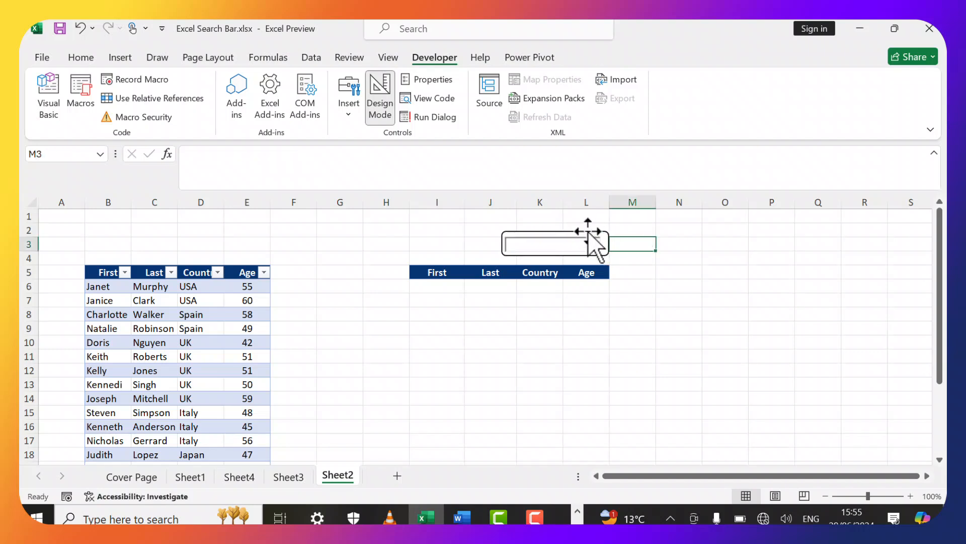
Extend the rounded rectangle up and to the left, and enlarge the text box up and to the right inside it.
click(588, 232)
drag(502, 231, 484, 225)
click(535, 241)
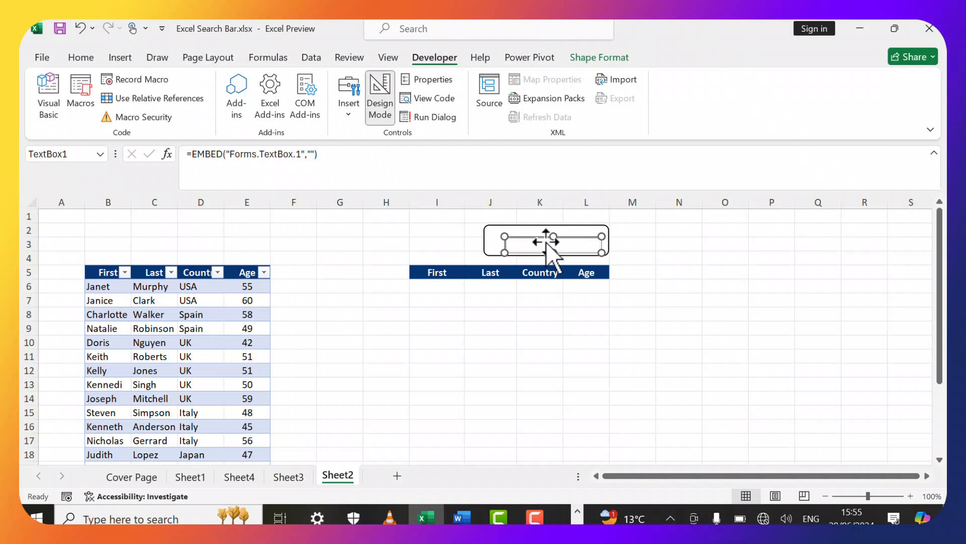
drag(553, 236, 603, 241)
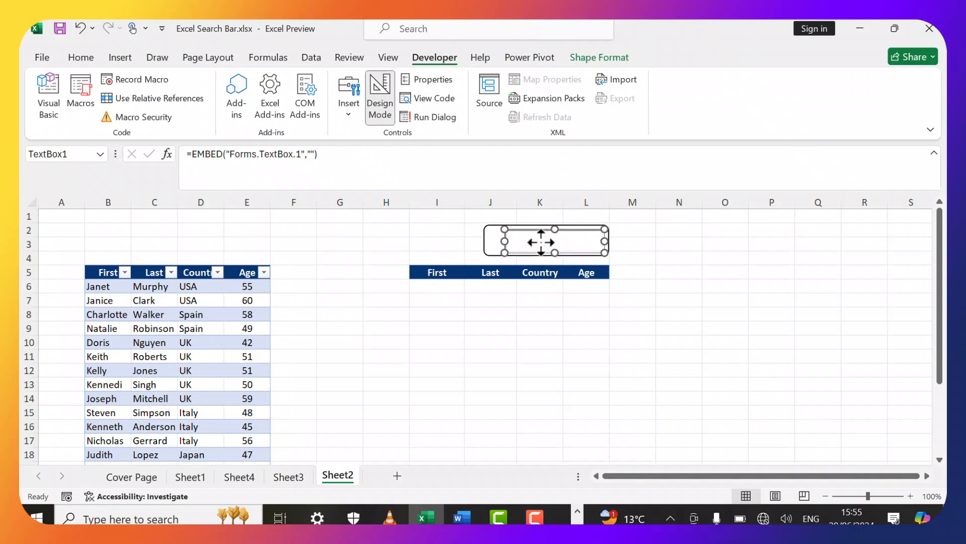
Set the search text box's LinkedCell property to G3.
right_click(542, 243)
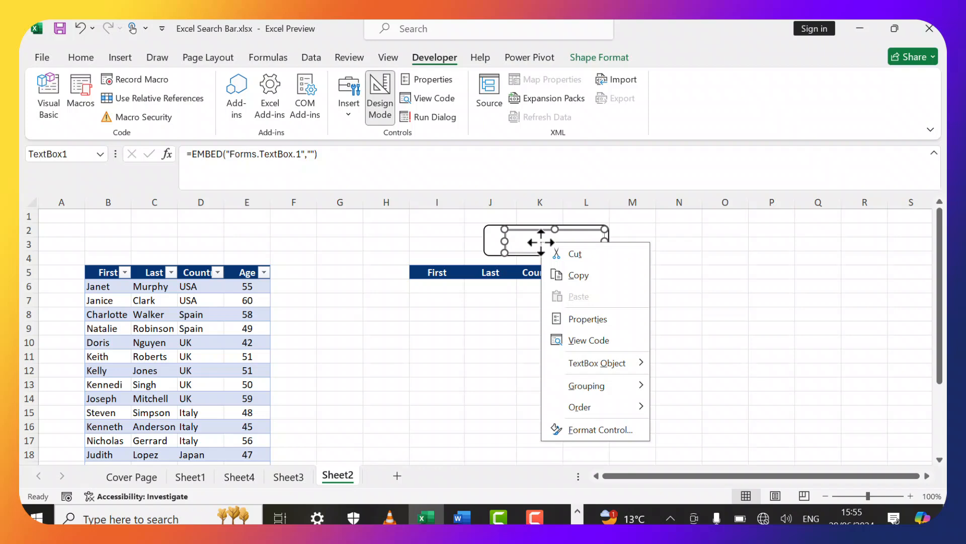
click(588, 319)
drag(375, 143, 467, 96)
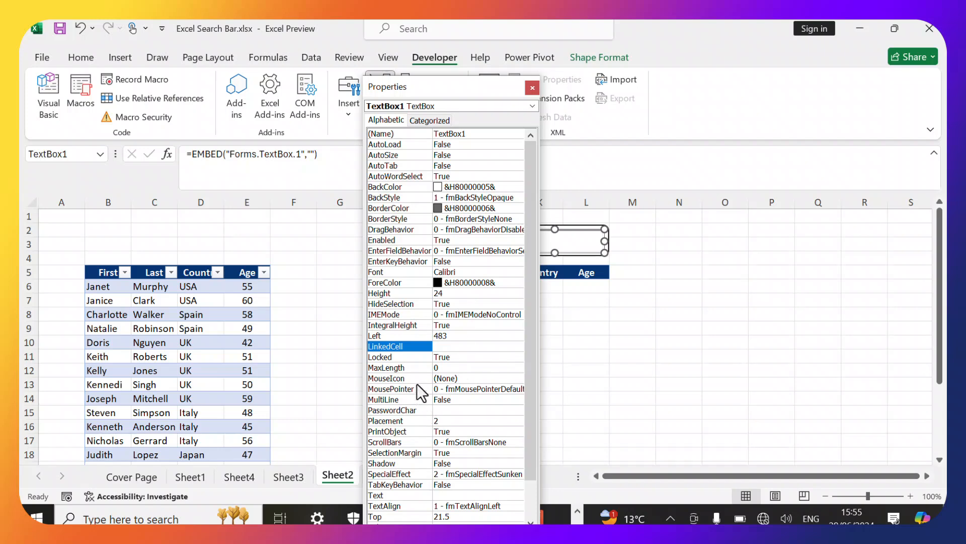
click(442, 346)
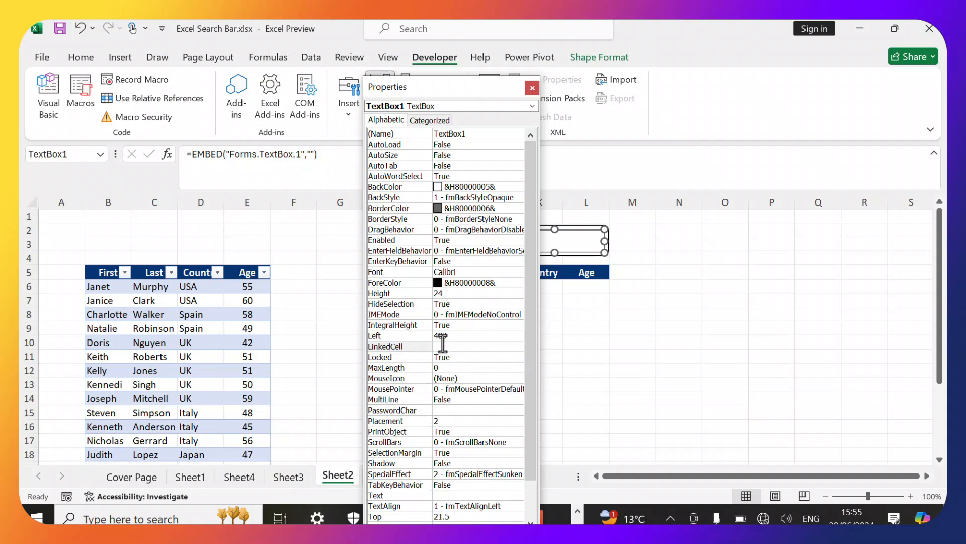
drag(415, 96, 581, 101)
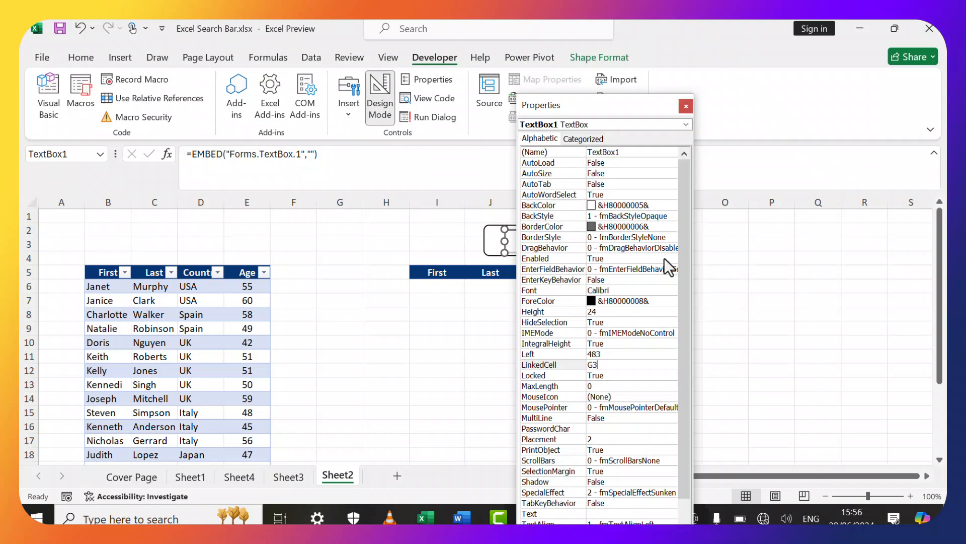
Set the search text box's SpecialEffect property to 0 - fmSpecialEffectFlat.
drag(681, 225, 690, 273)
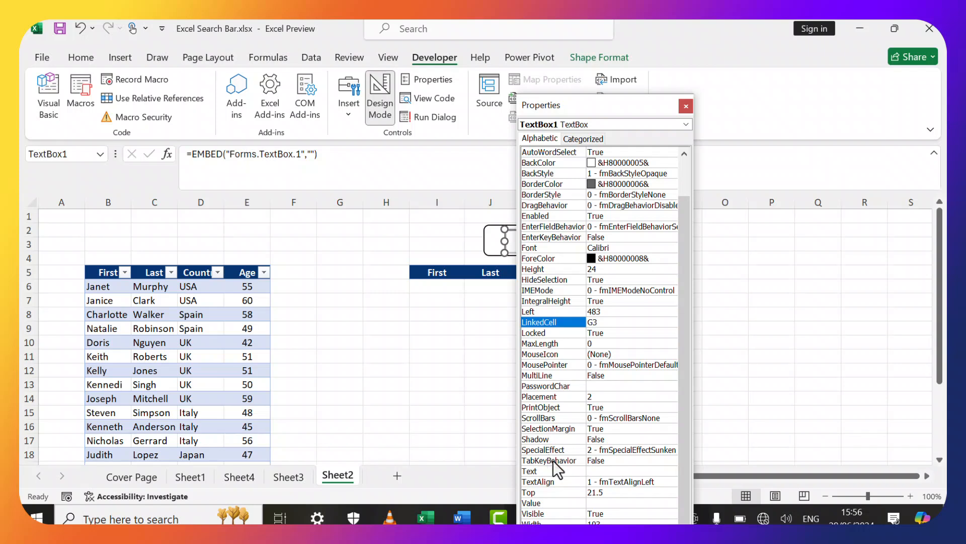
click(630, 451)
click(672, 450)
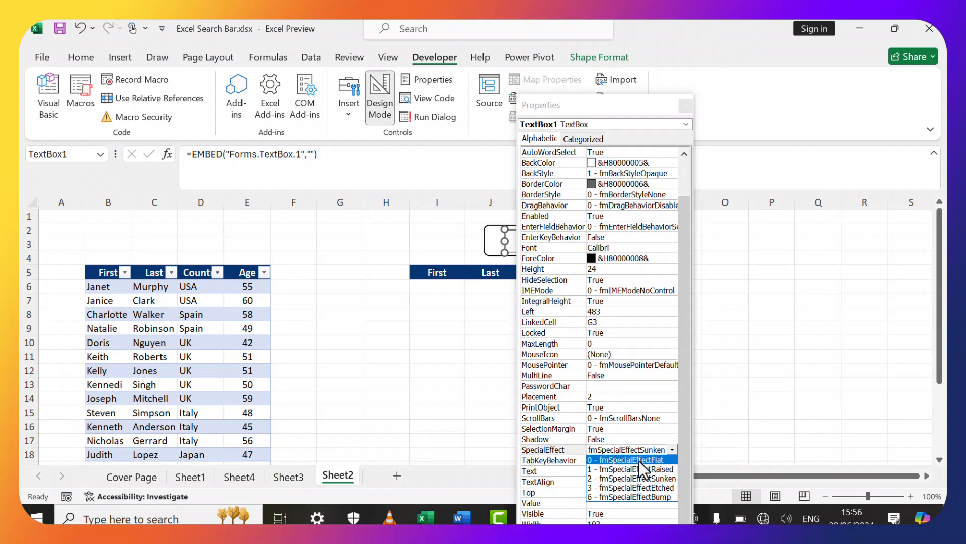
click(640, 460)
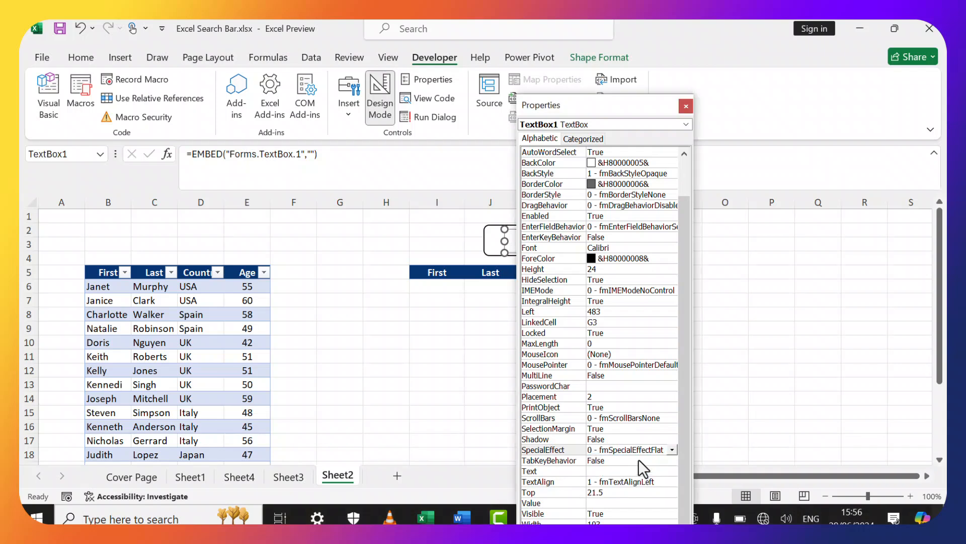
click(685, 107)
click(678, 243)
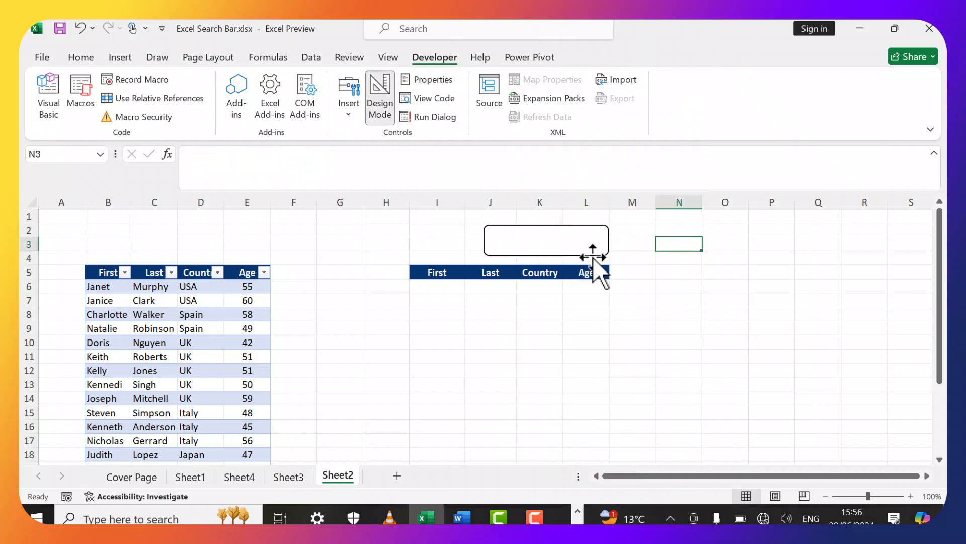
click(530, 242)
click(694, 256)
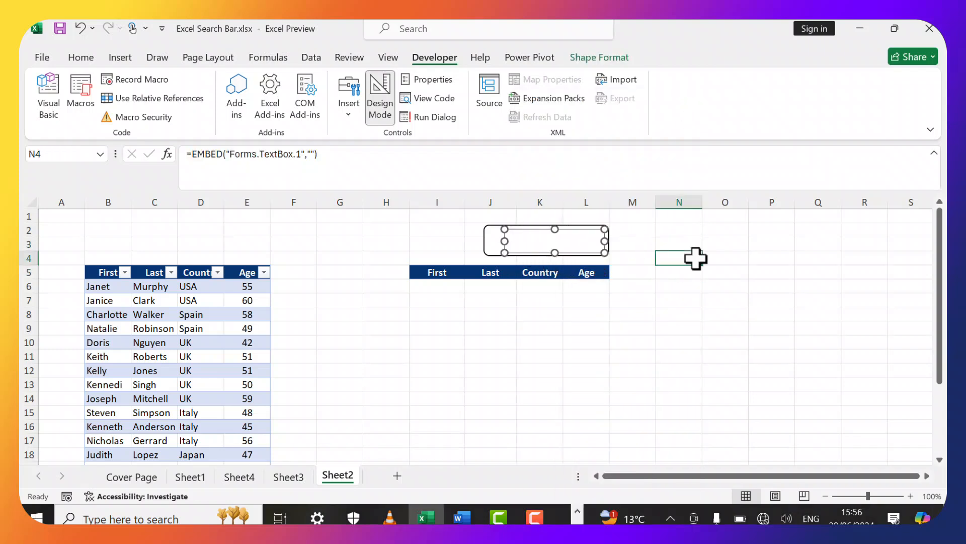
Set the search text box's SpecialEffect property back to 2 - fmSpecialEffectSunken.
click(546, 239)
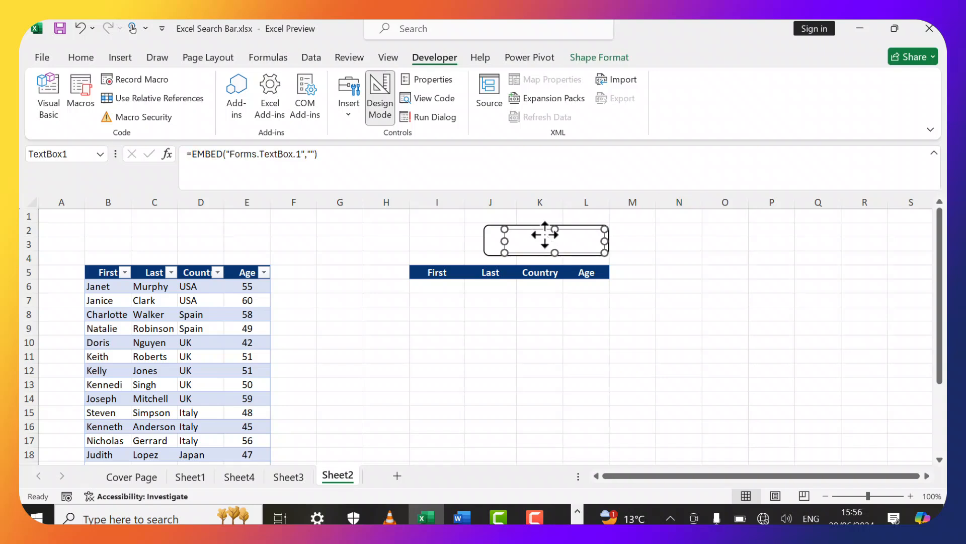
right_click(545, 235)
click(604, 310)
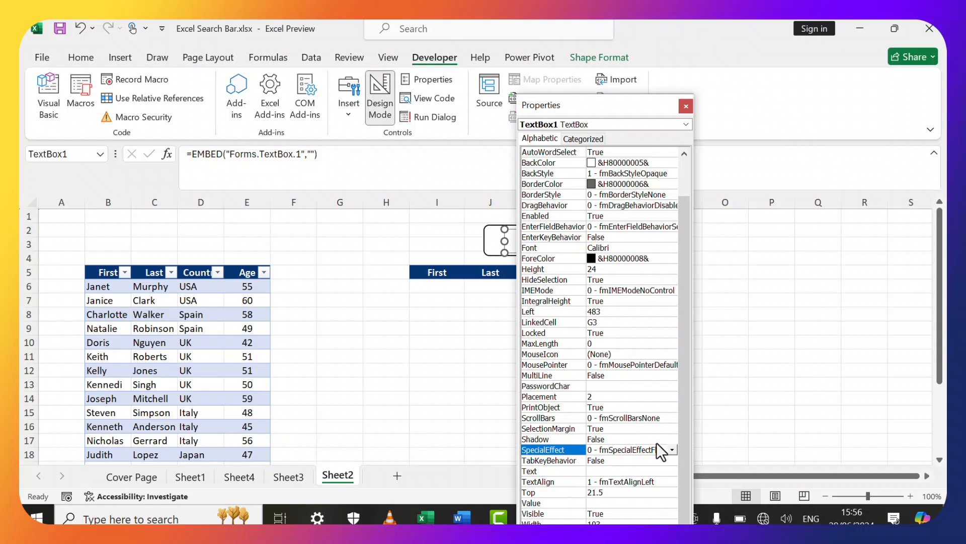
click(671, 450)
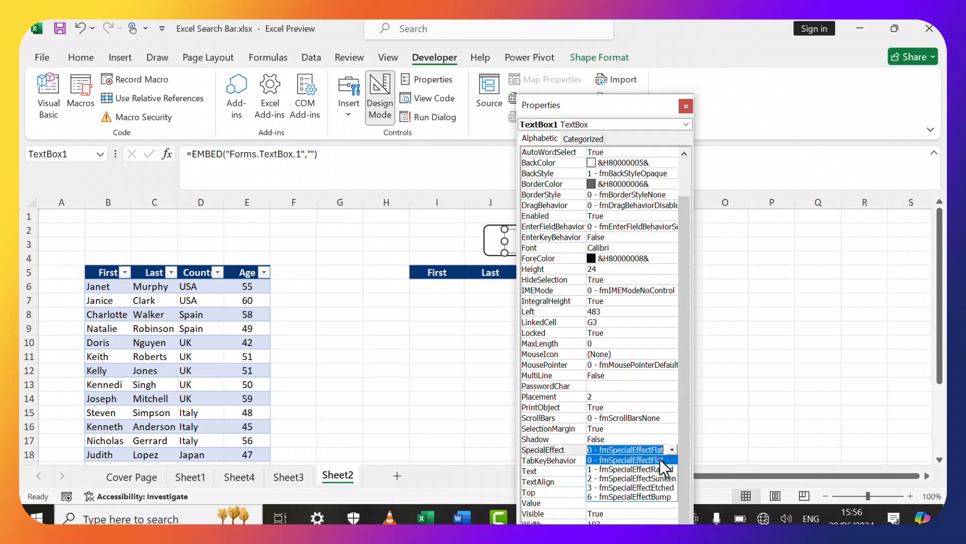
click(630, 479)
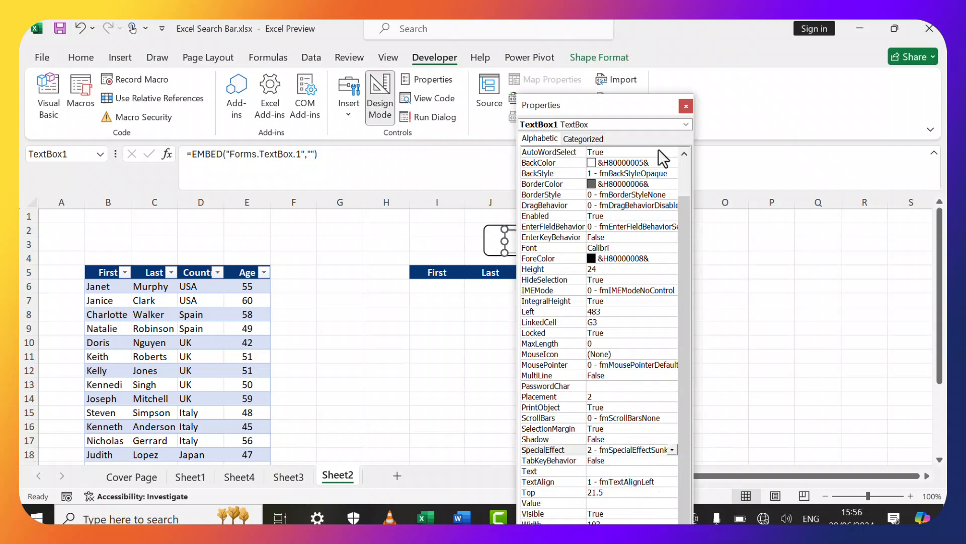
click(685, 107)
click(675, 244)
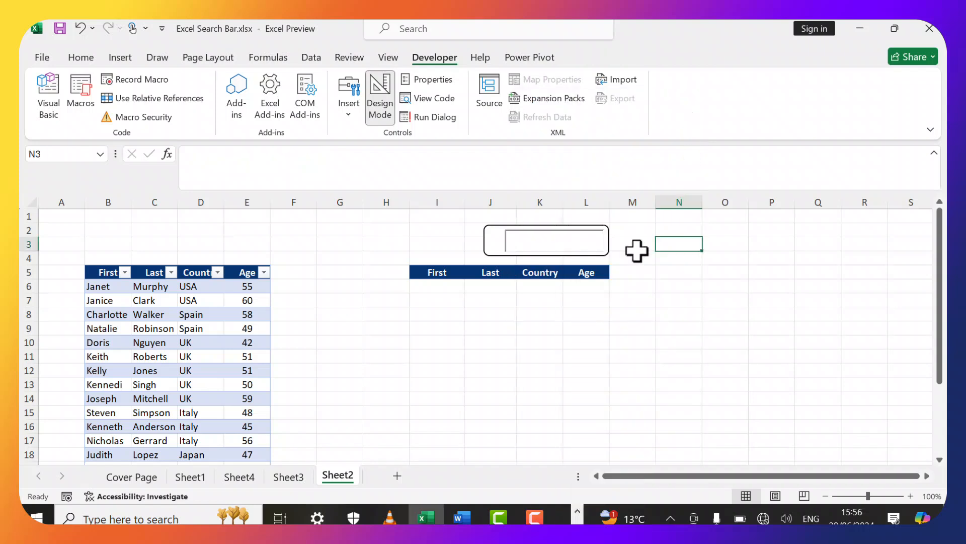
click(546, 246)
click(658, 246)
click(124, 59)
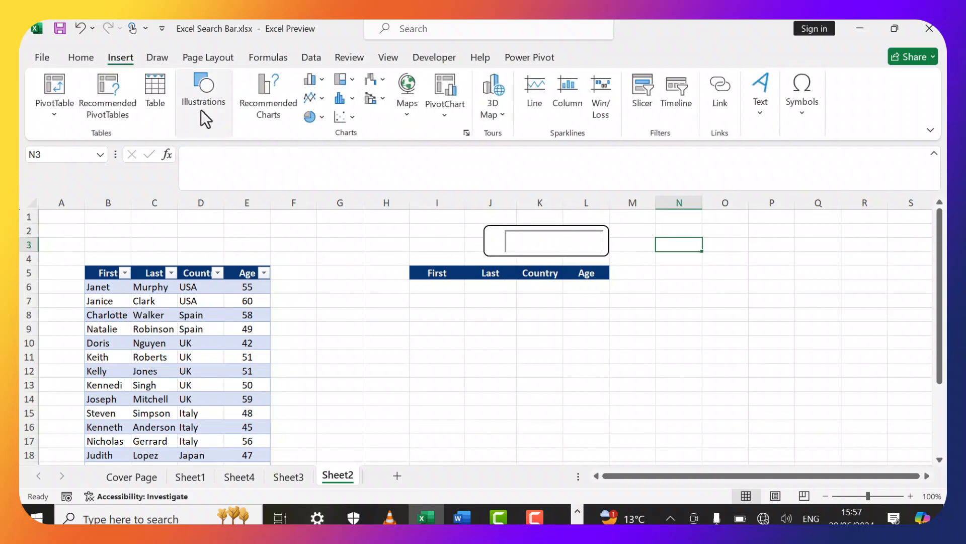
click(201, 110)
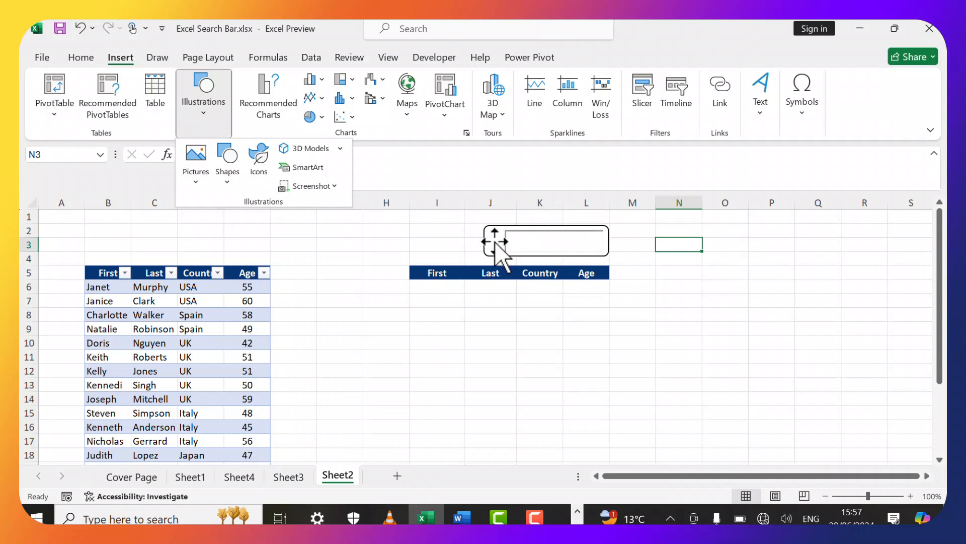
click(677, 244)
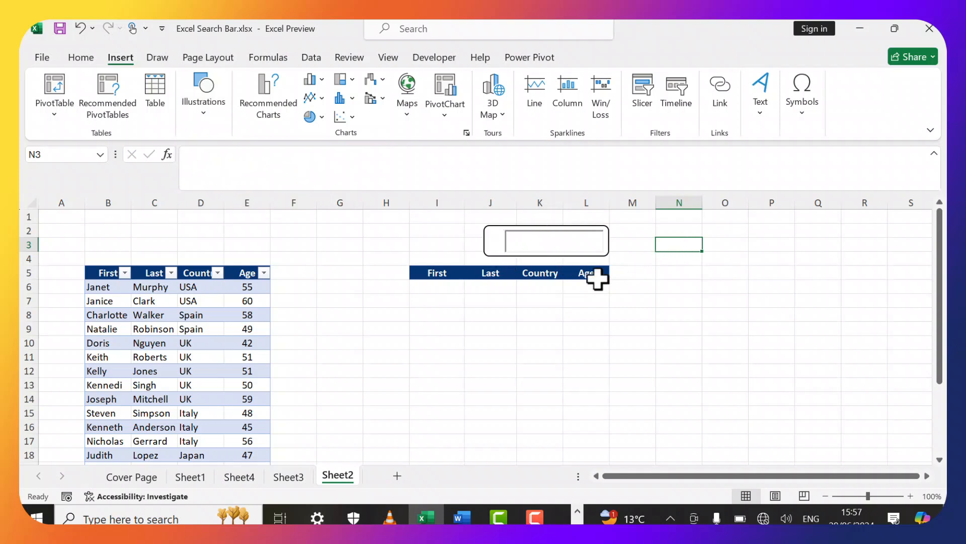
click(436, 287)
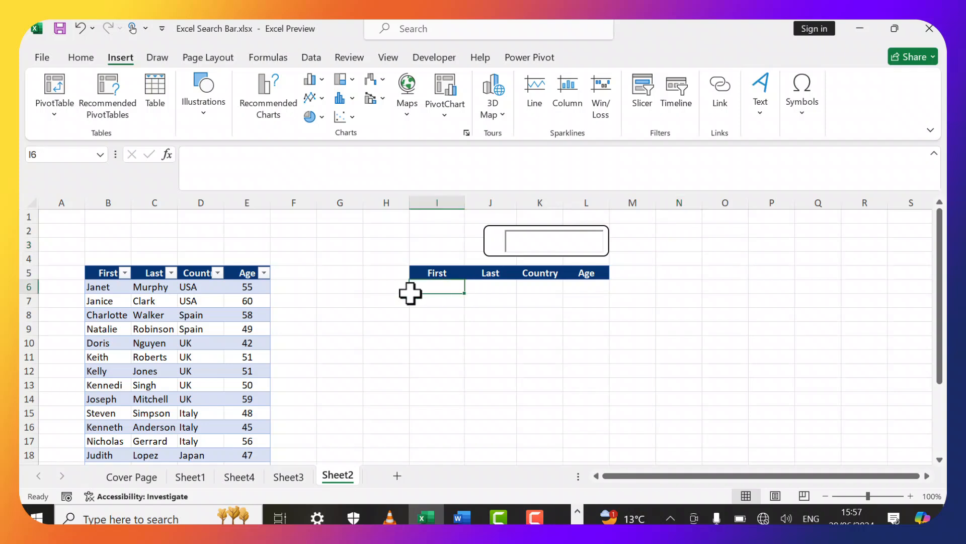
click(405, 298)
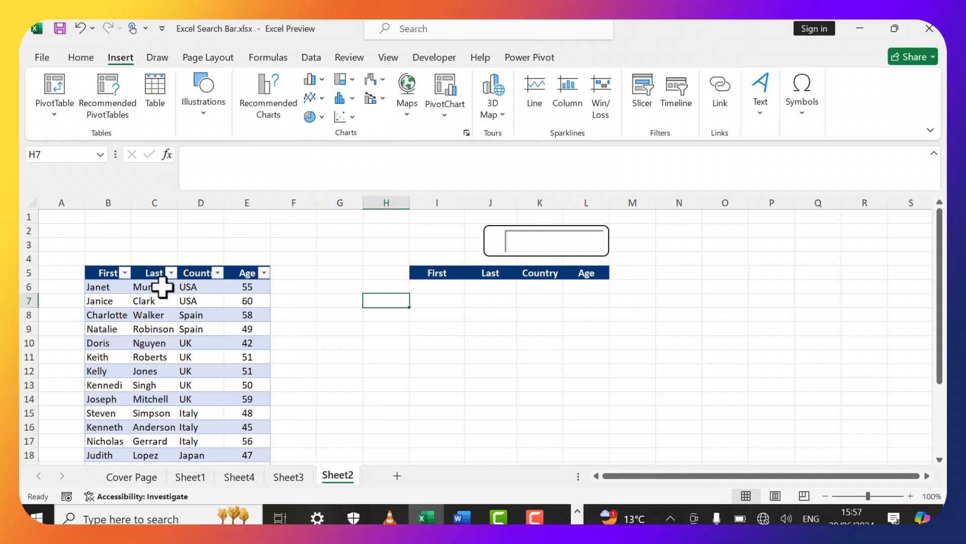
Rename the source table starting at B5 as Fit and check the new table name.
click(162, 287)
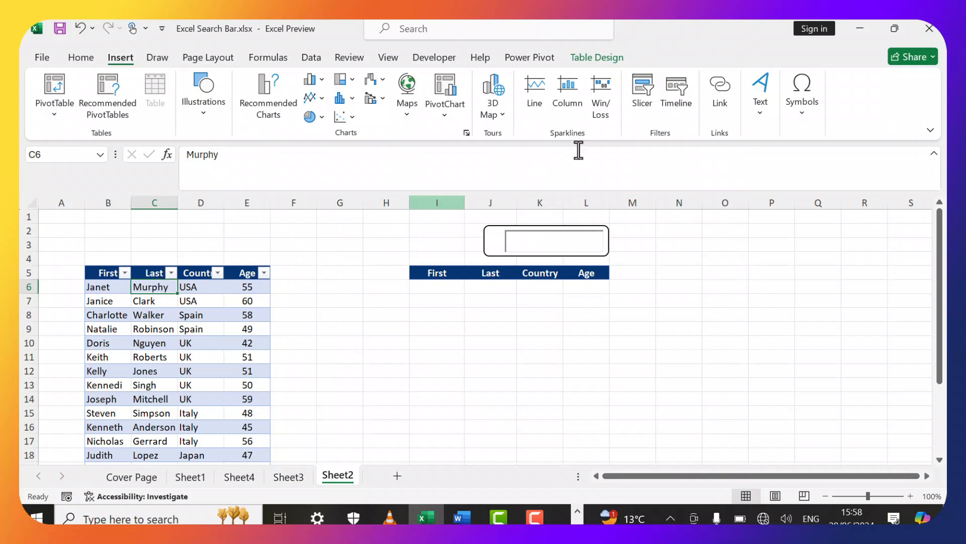
click(605, 55)
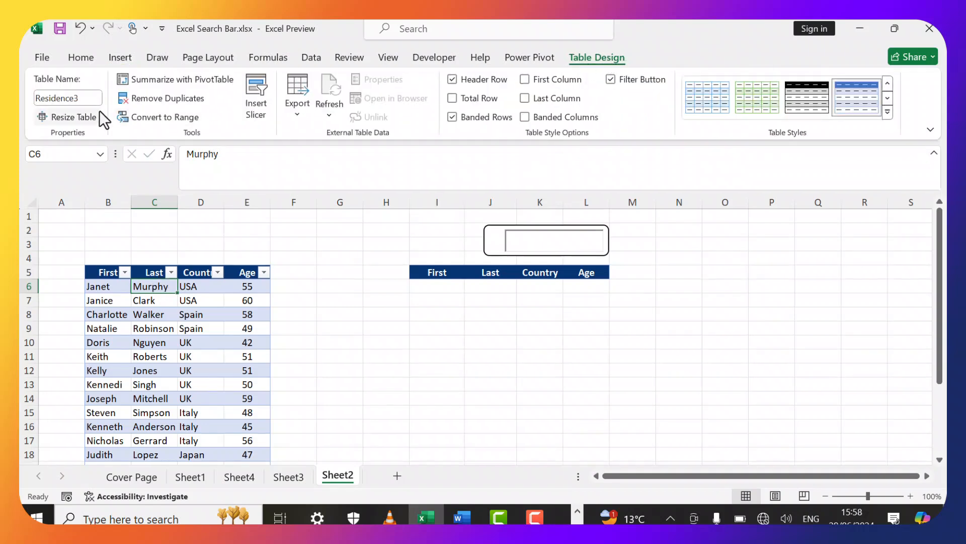
click(89, 98)
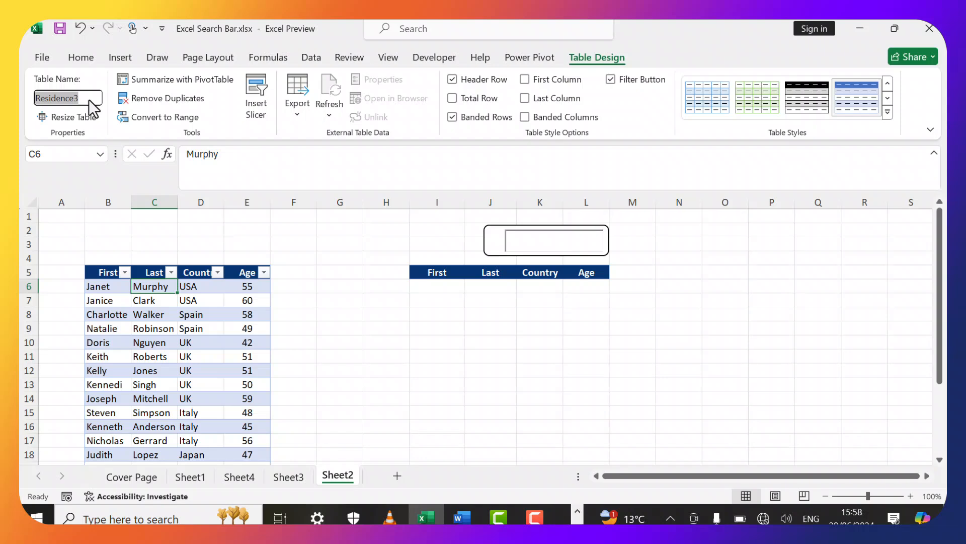
click(89, 98)
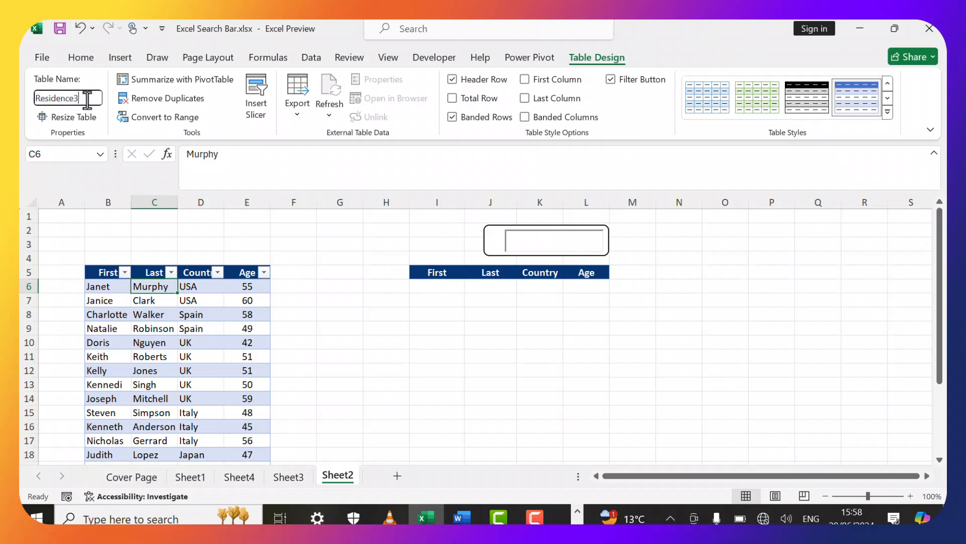
drag(86, 100, 20, 105)
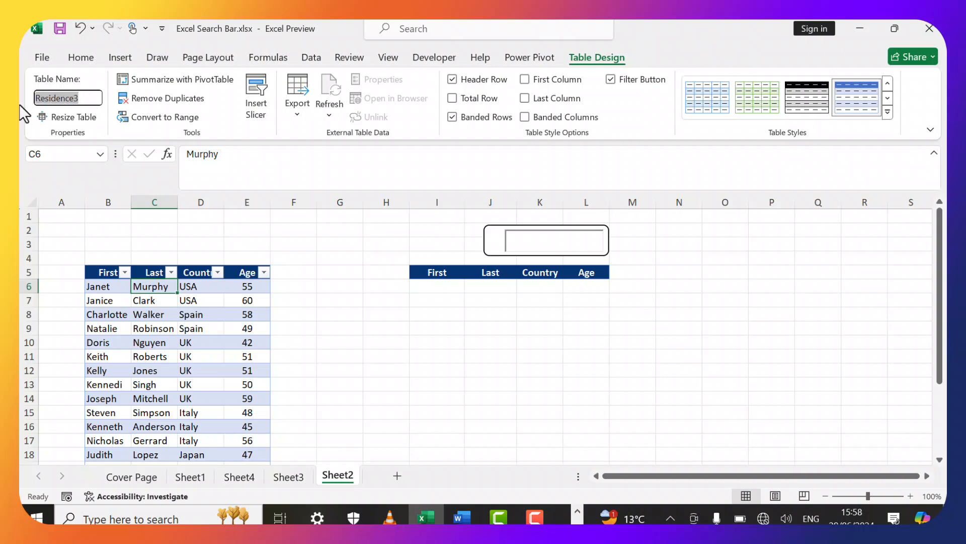
text(Fit)
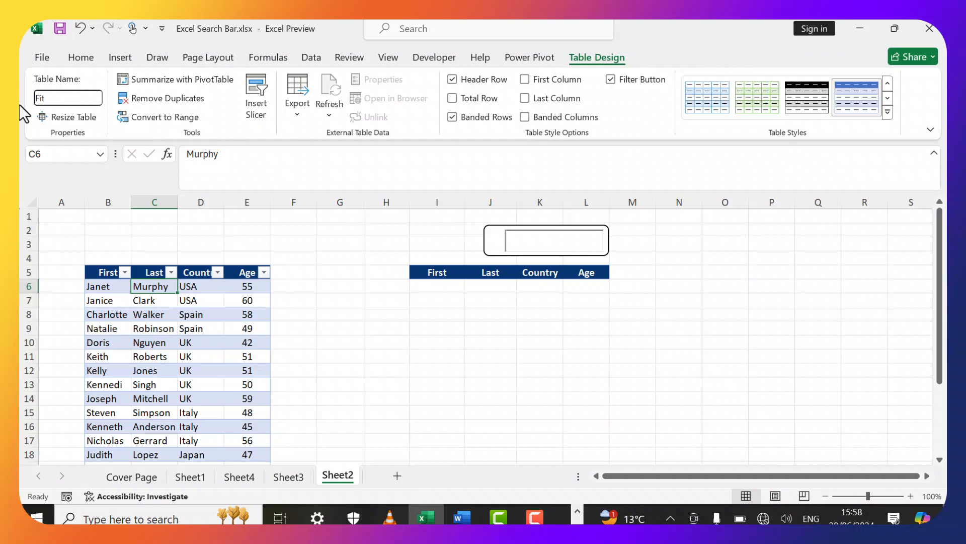
click(665, 244)
click(151, 301)
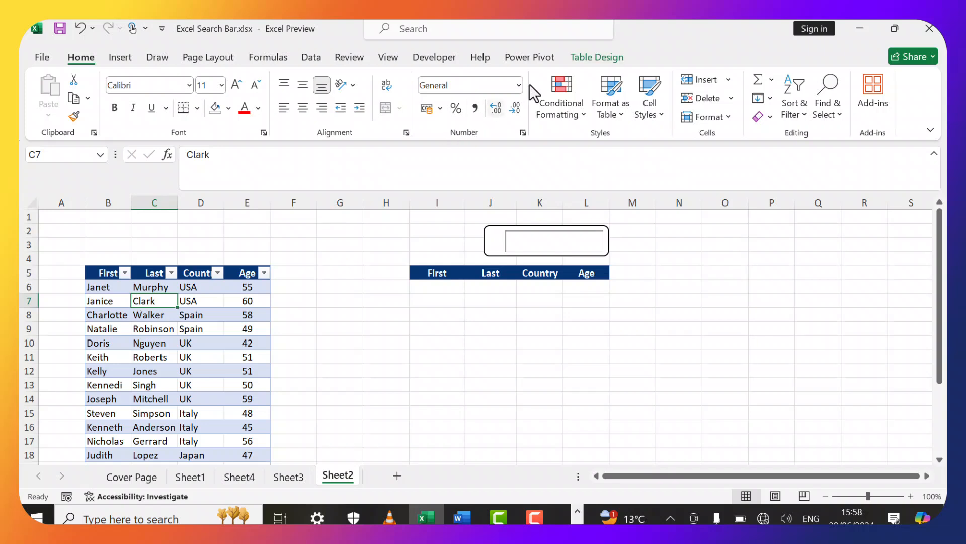
click(590, 56)
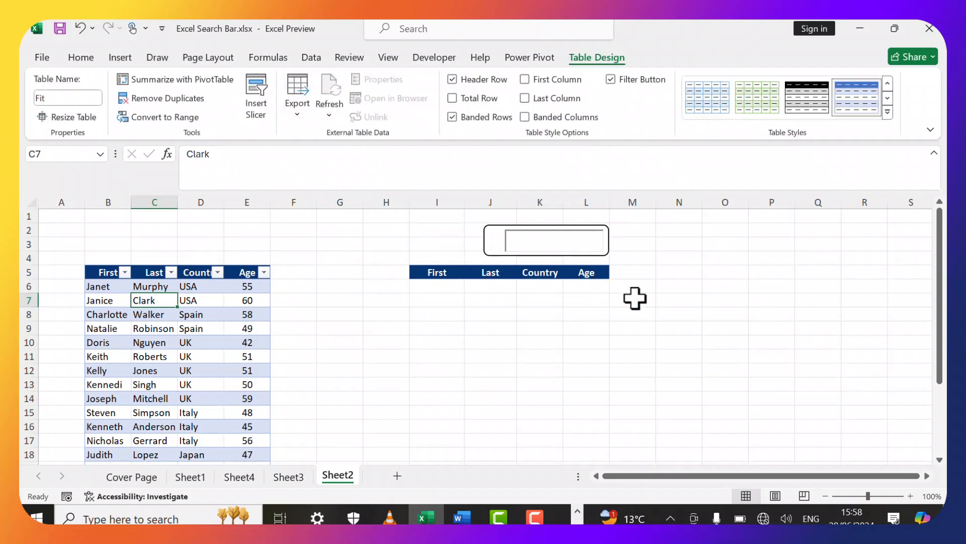
Enter =FILTER(Fit,Fit[First]=G3,"No Match") in cell I6 under the results header.
click(436, 328)
click(430, 287)
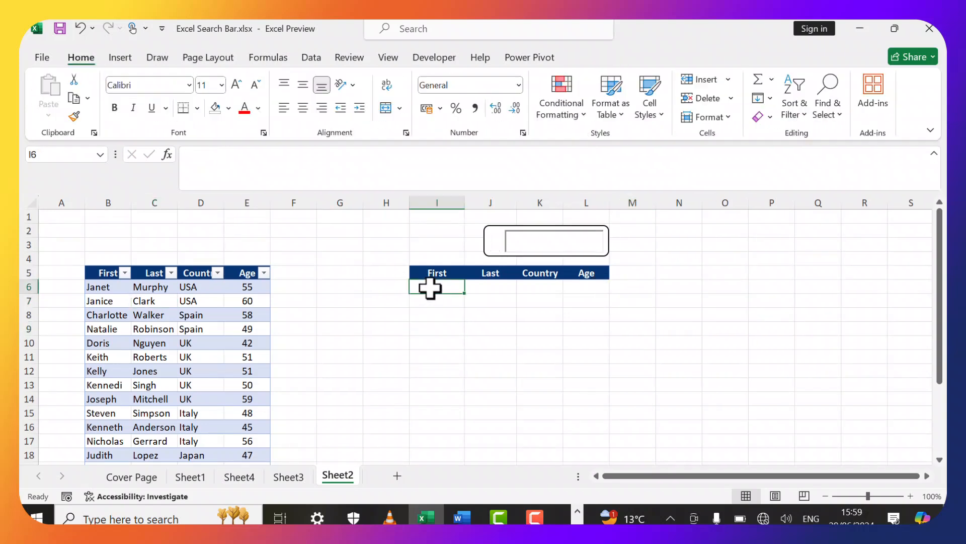
text(=)
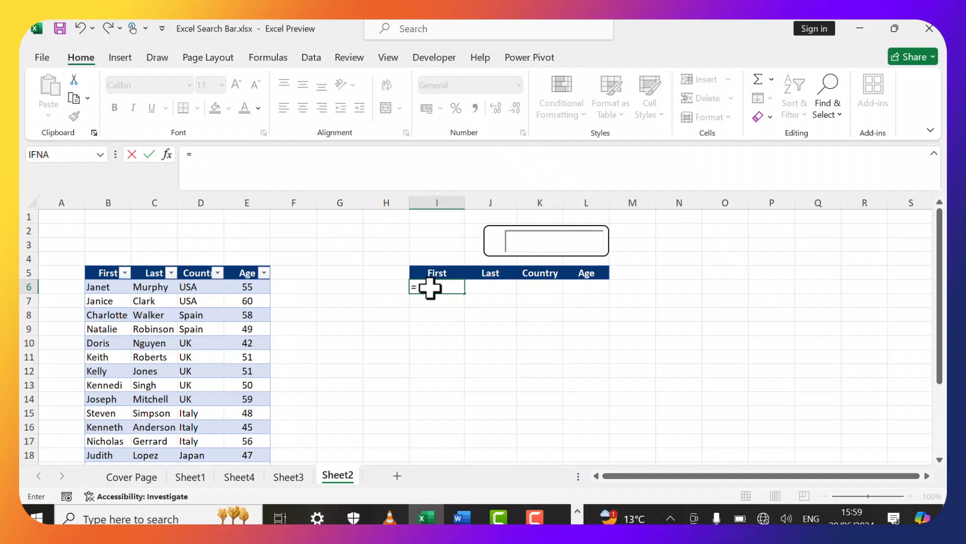
text(filter)
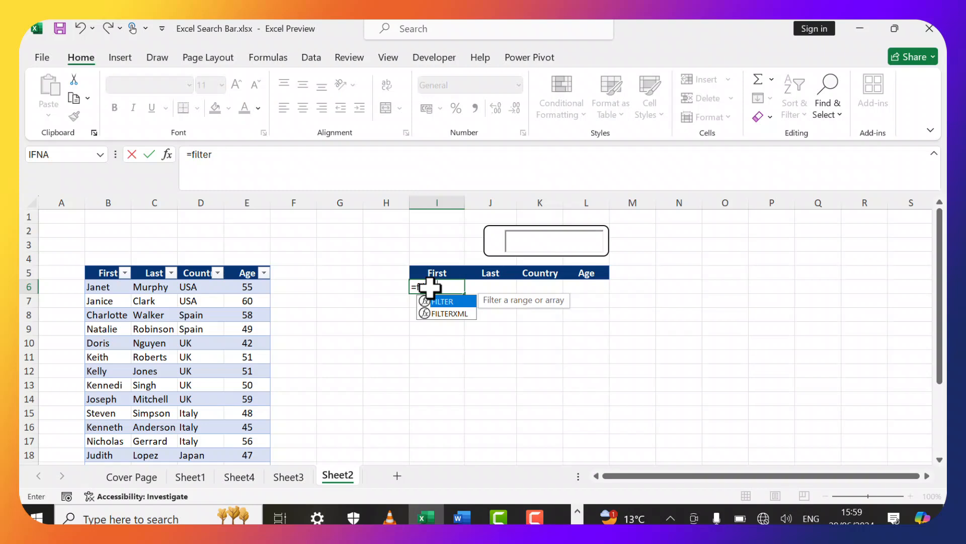
key(Tab)
text(fi)
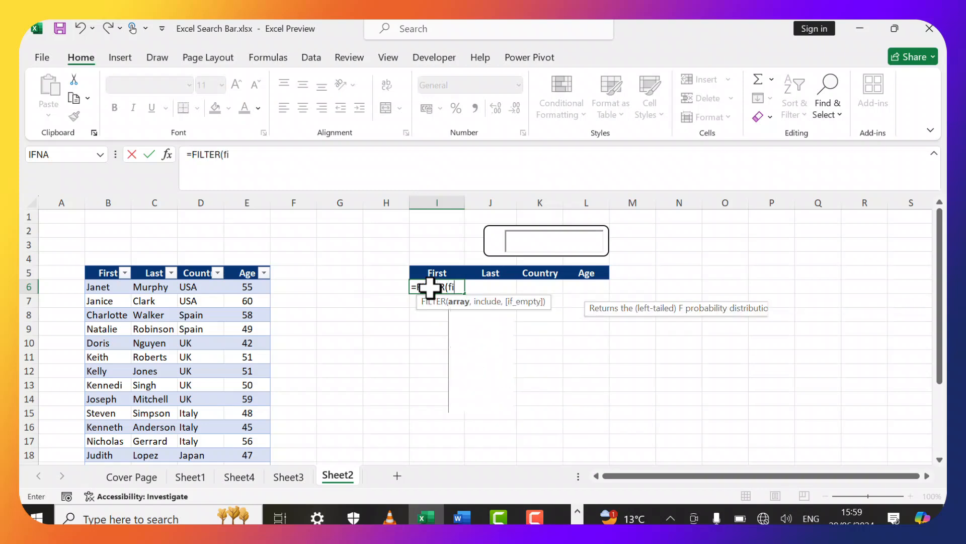
text(t)
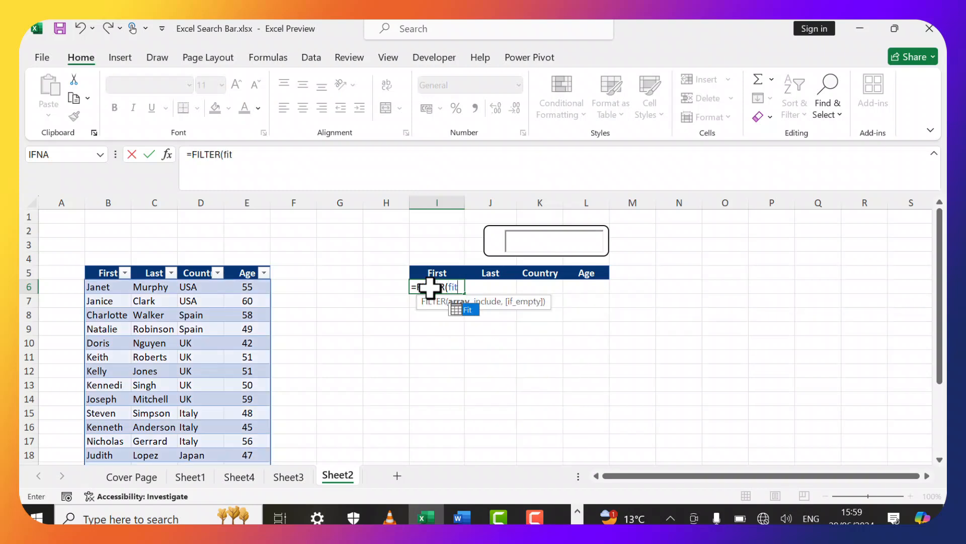
text(,fit)
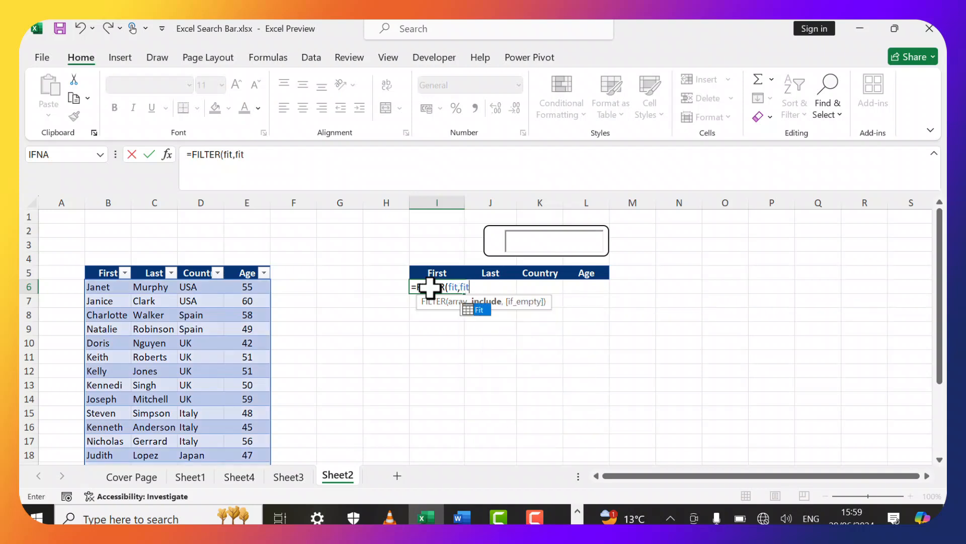
text([)
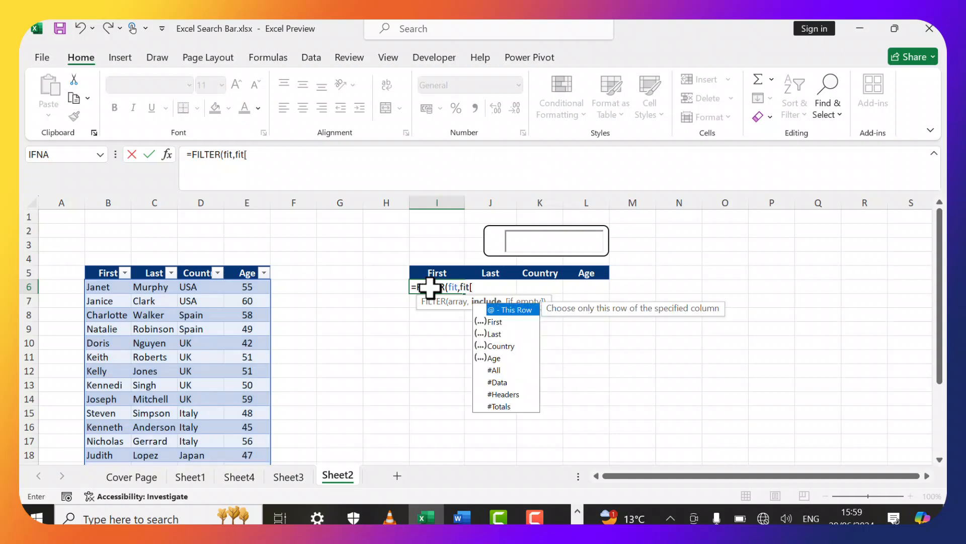
double_click(507, 322)
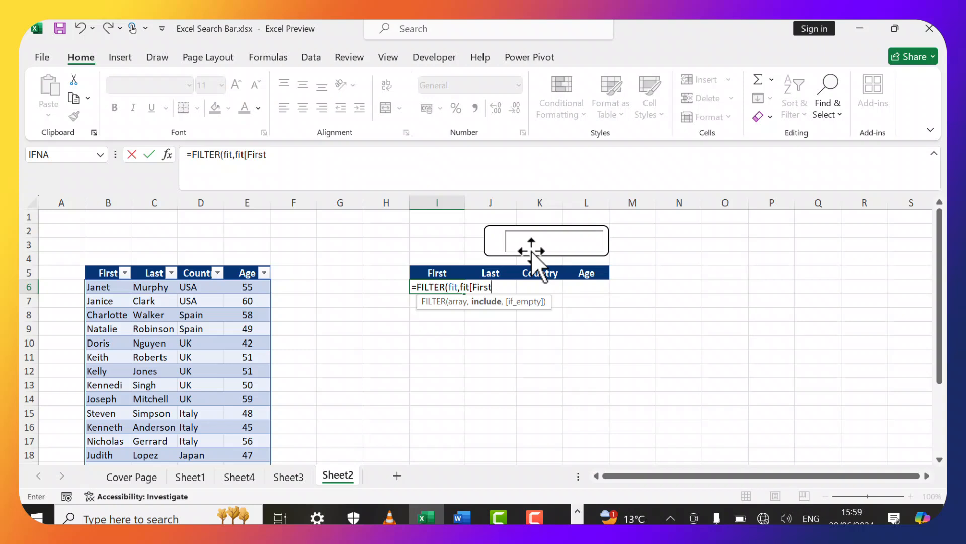
text(]=)
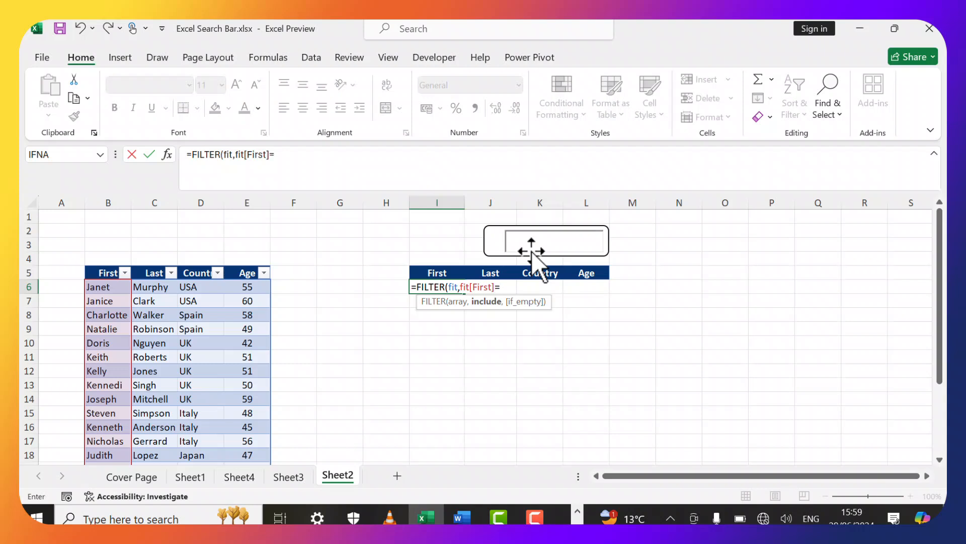
text(g3,)
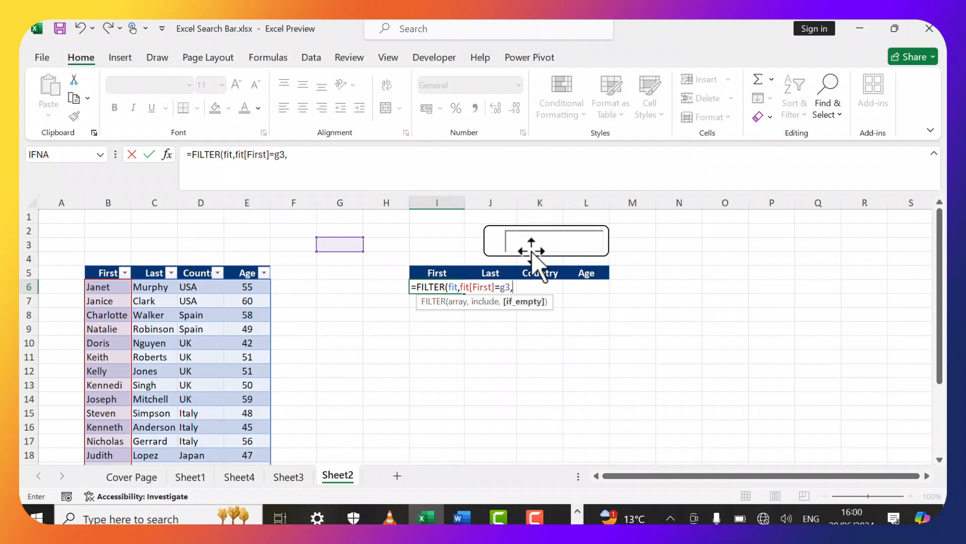
text("No Match)
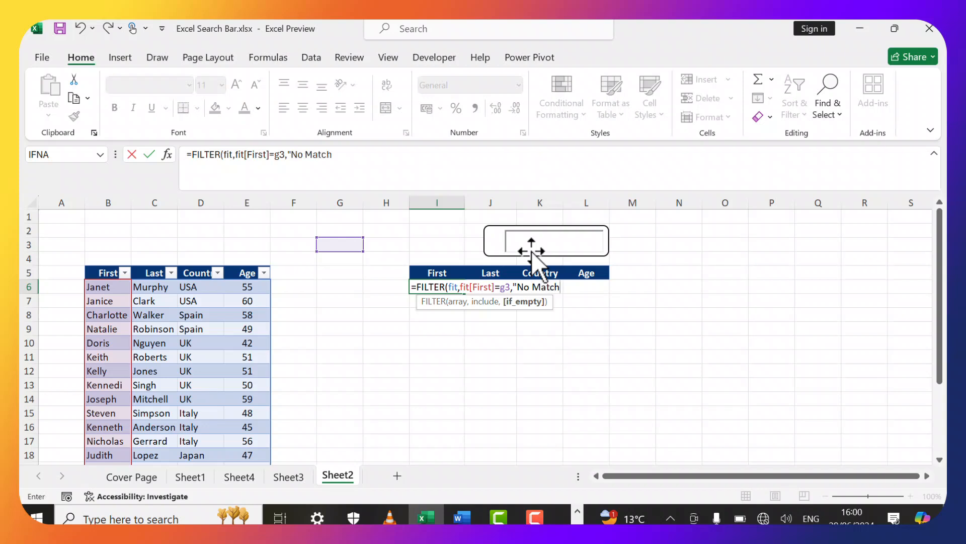
text("))
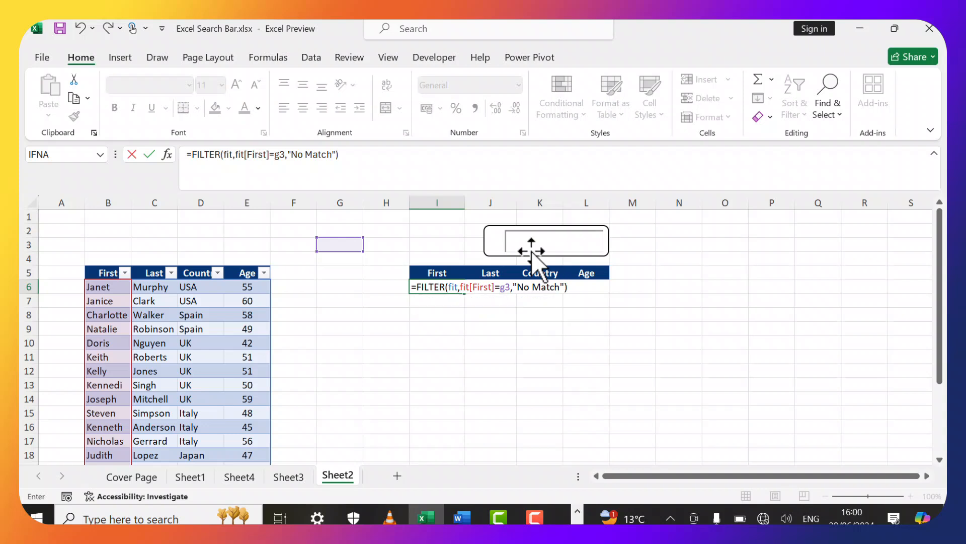
key(Return)
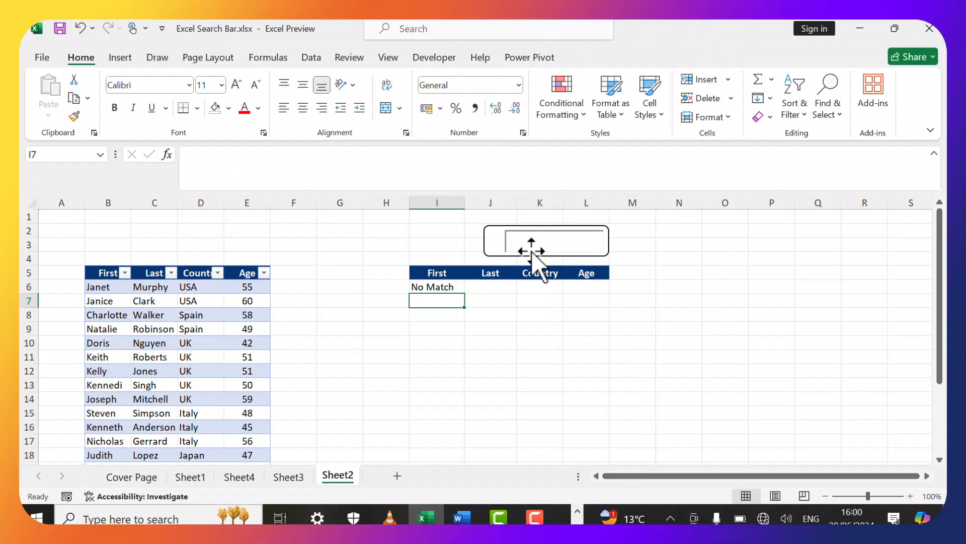
Turn off Design Mode for the search text box above the results header.
click(446, 286)
click(529, 251)
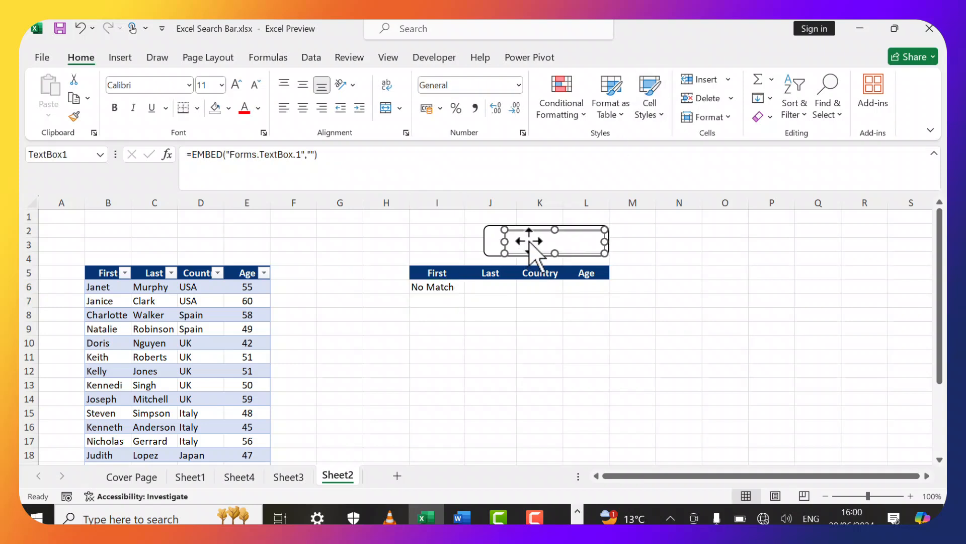
click(426, 53)
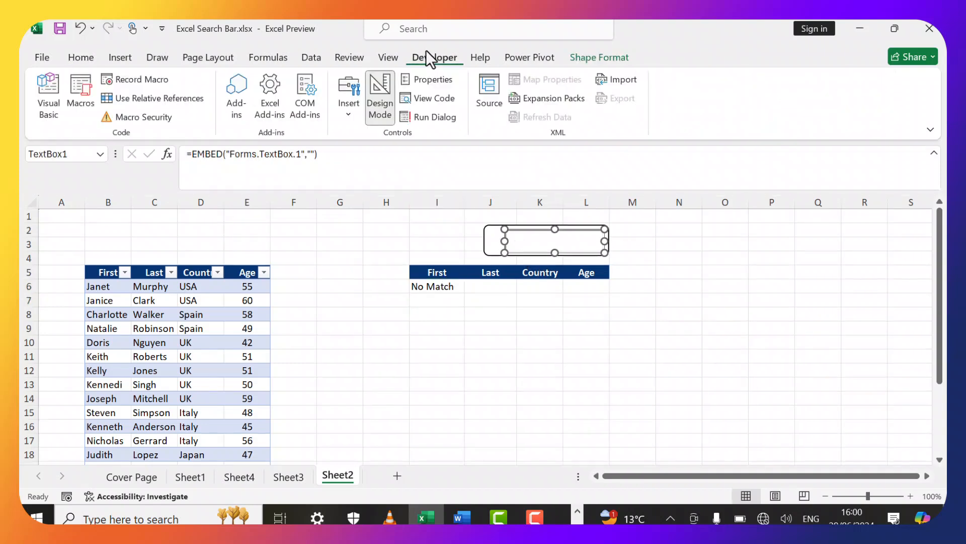
click(379, 83)
click(701, 245)
Test the search box with the first record's first name, complete and without its last letter, and clear the box.
click(569, 240)
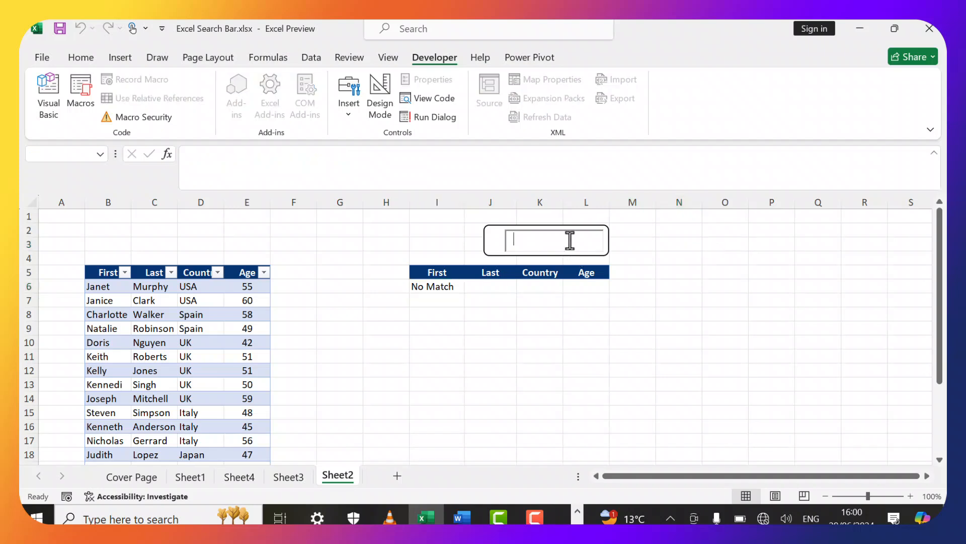
text(m)
key(BackSpace)
text(Janet)
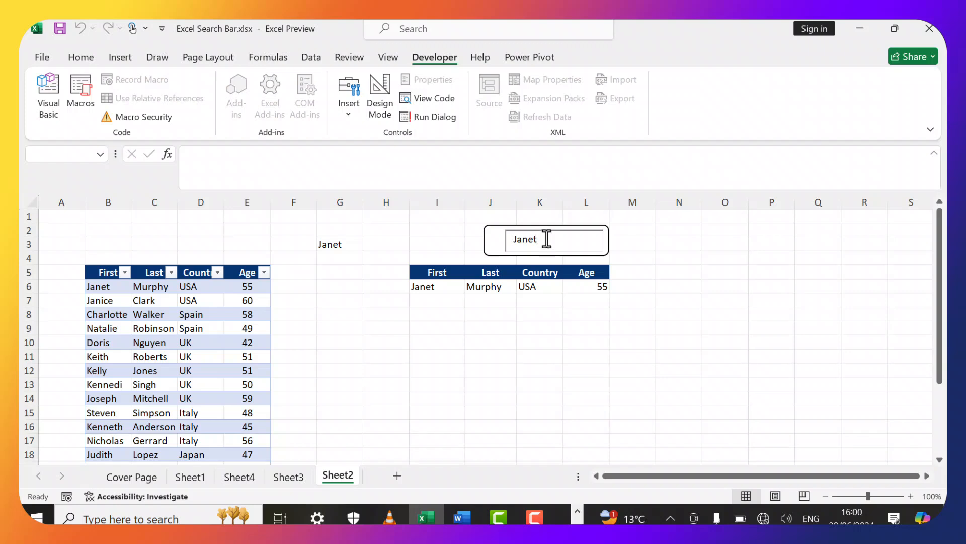
key(BackSpace)
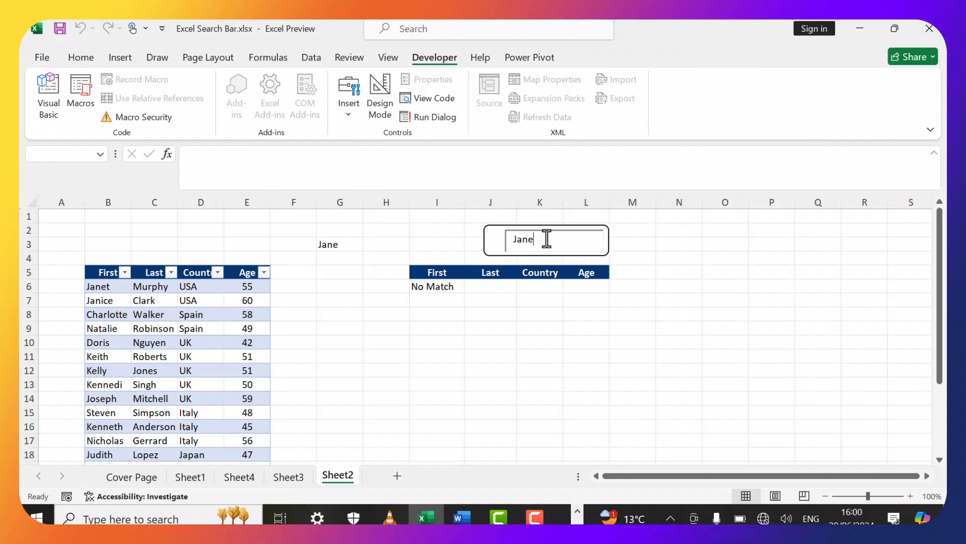
text(t)
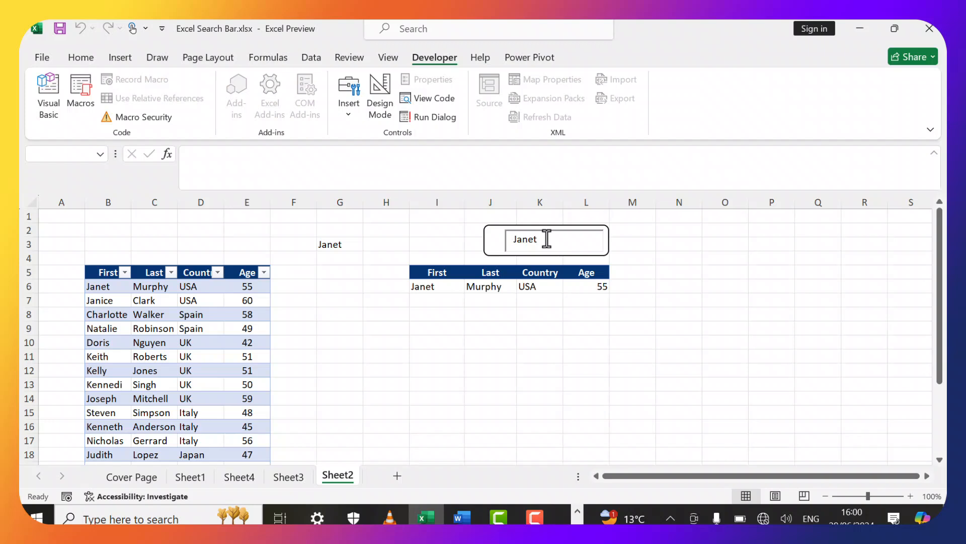
key(BackSpace)
key(BackSpace)
key(BackSpace)
key(BackSpace)
key(BackSpace)
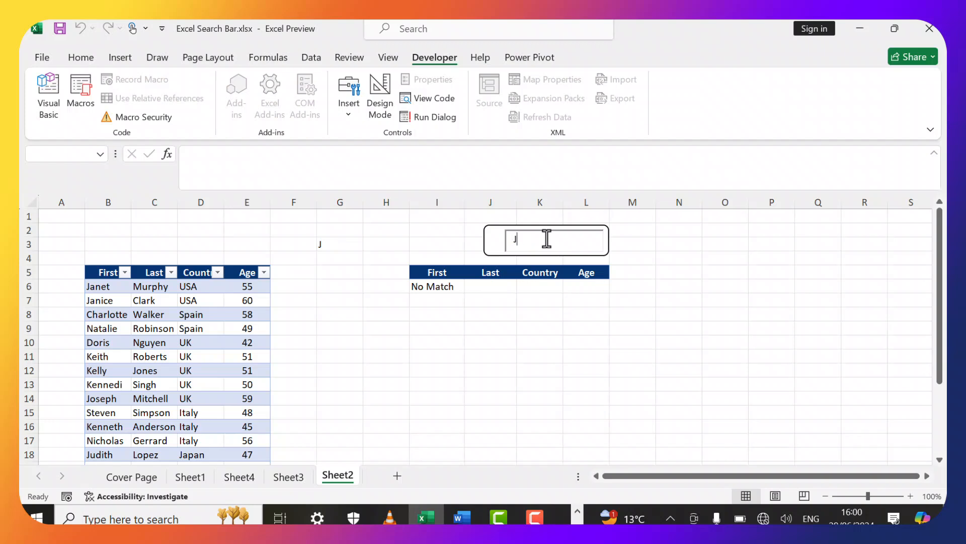
Remove the Fit[First]=G3 condition from the FILTER formula in cell I6.
click(248, 154)
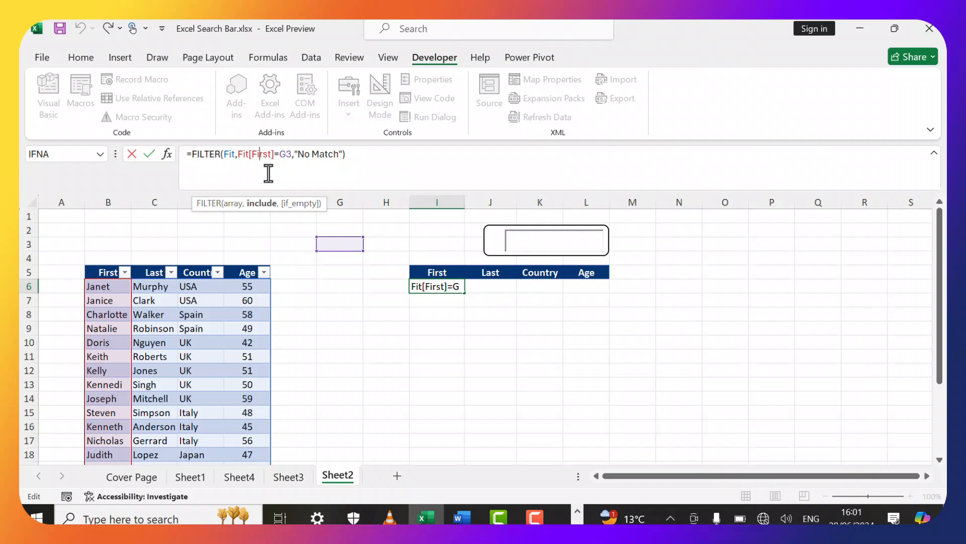
double_click(243, 154)
drag(244, 155, 292, 156)
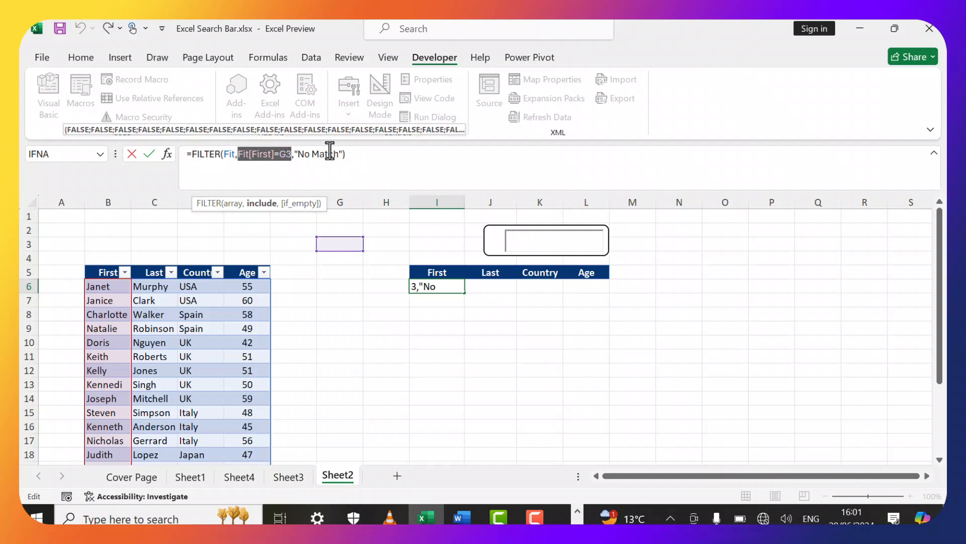
key(BackSpace)
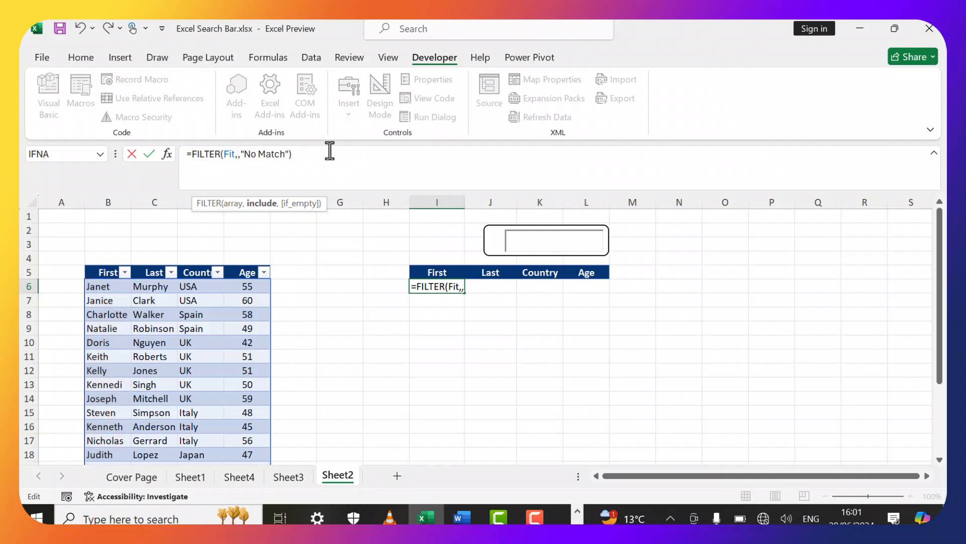
Start the include argument of the FILTER formula in I6 with ISNUMBER(SEARCH(G3, using G3 as the text to find.
text(is)
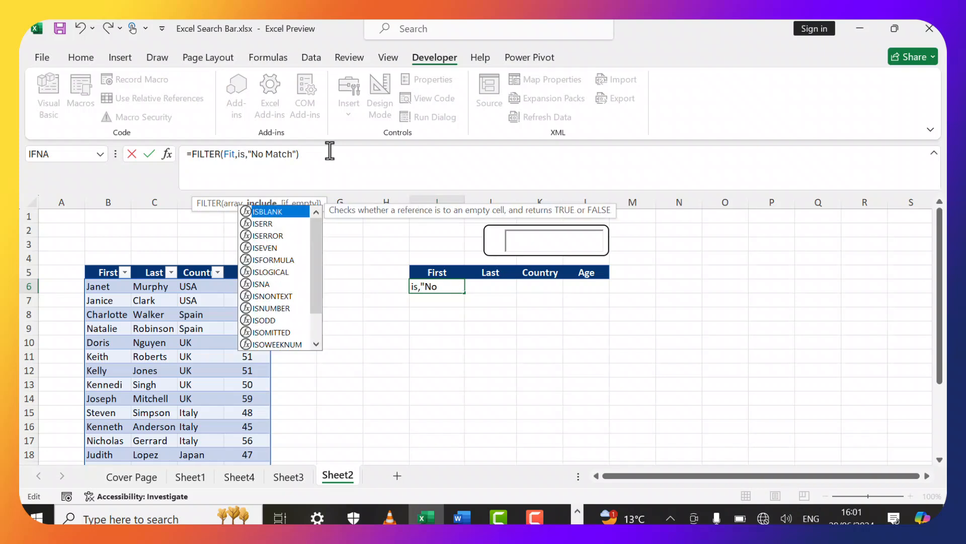
text(number)
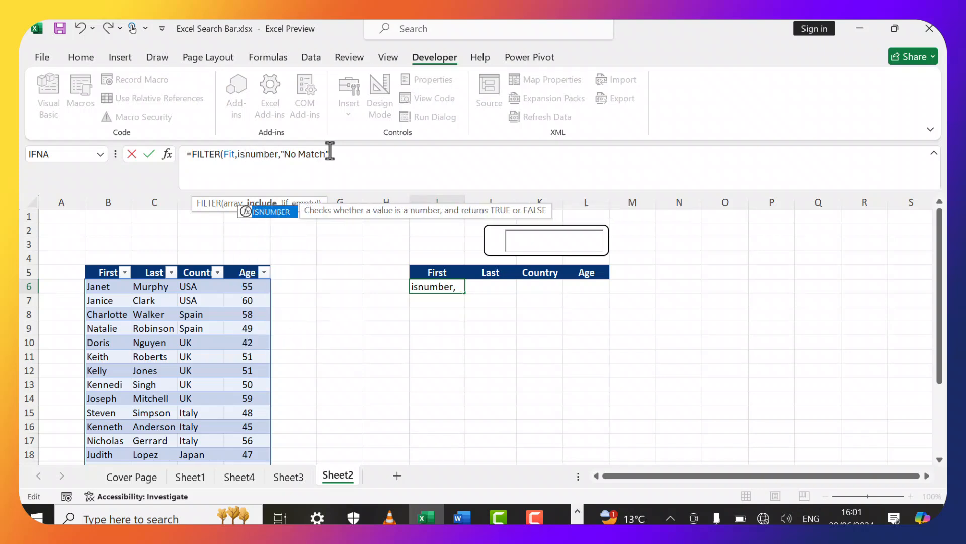
text(()
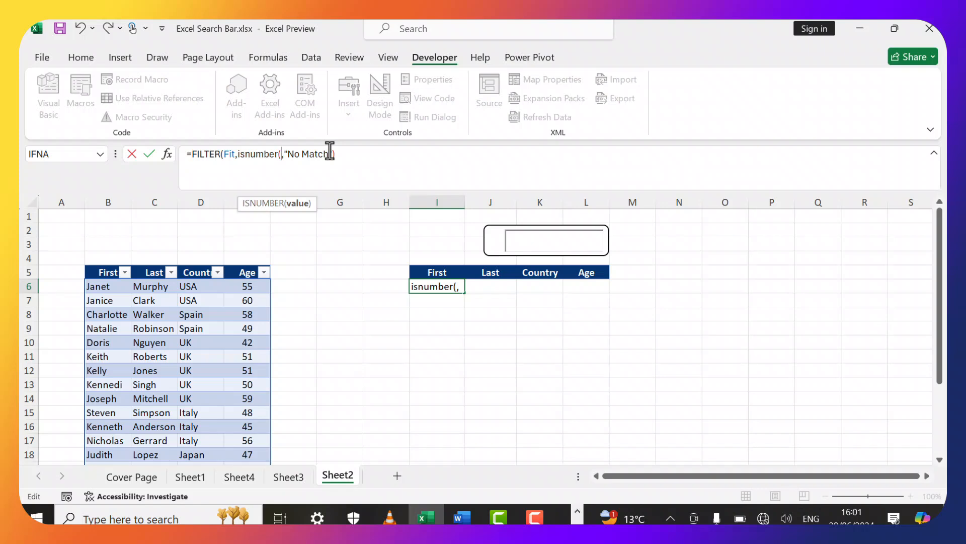
text(search)
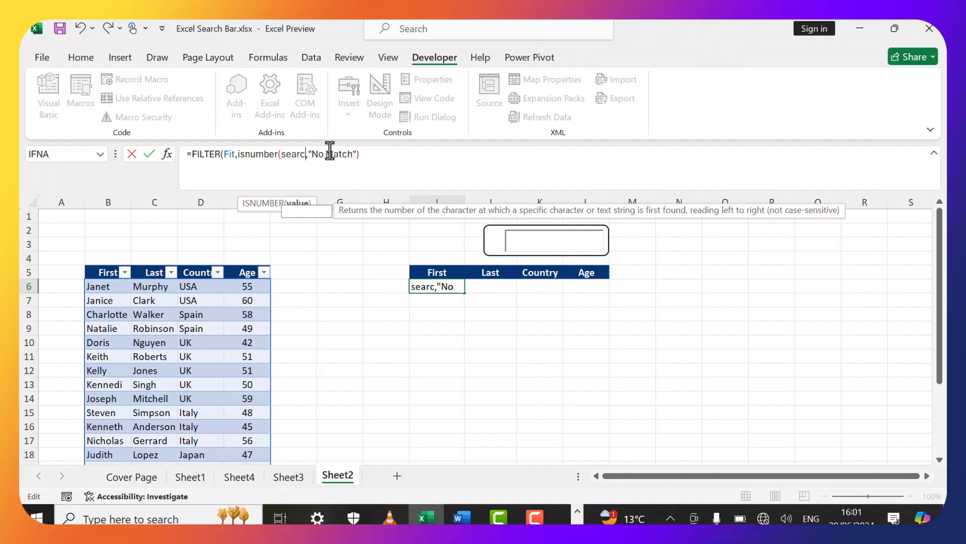
text(()
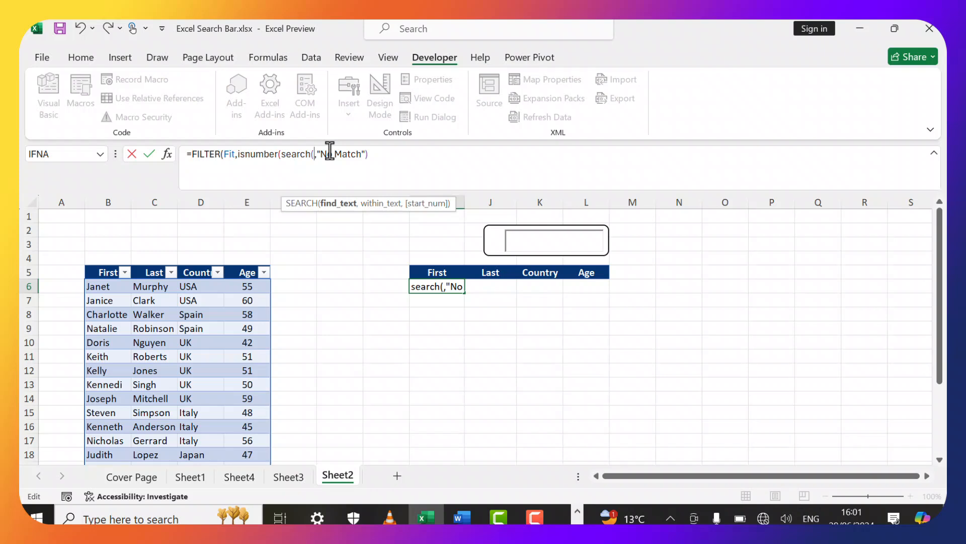
text(g3)
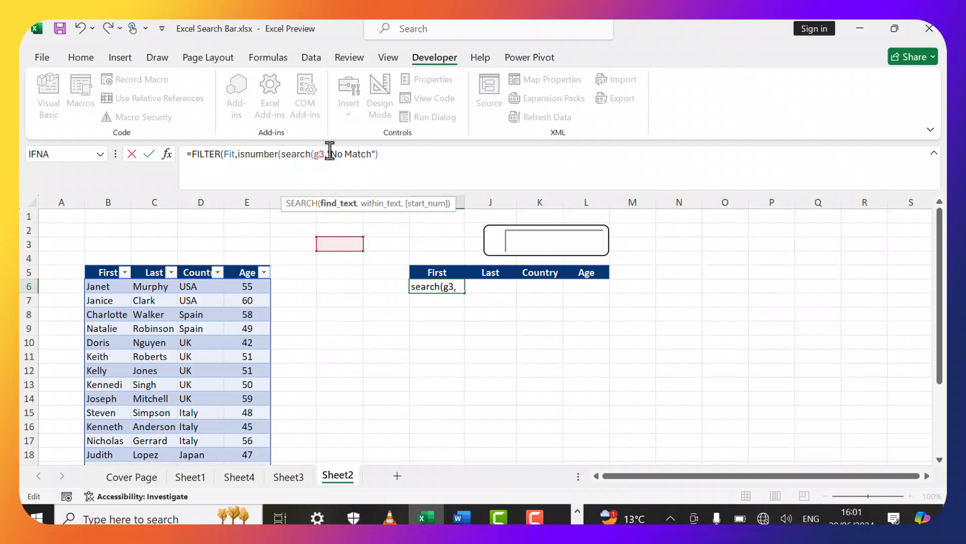
text(,)
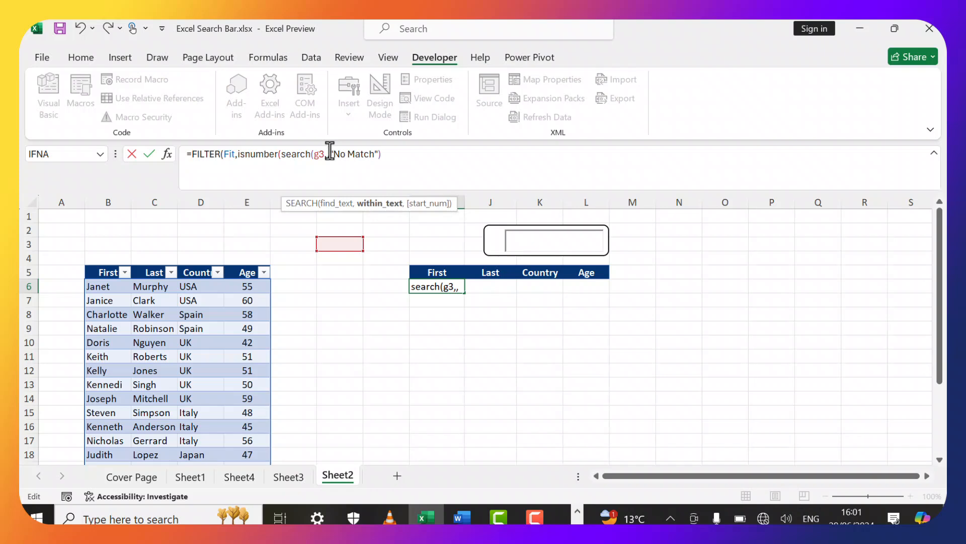
Set Fit[First] as the text to search within, close the SEARCH and ISNUMBER functions, and commit the FILTER formula in I6.
text(fit)
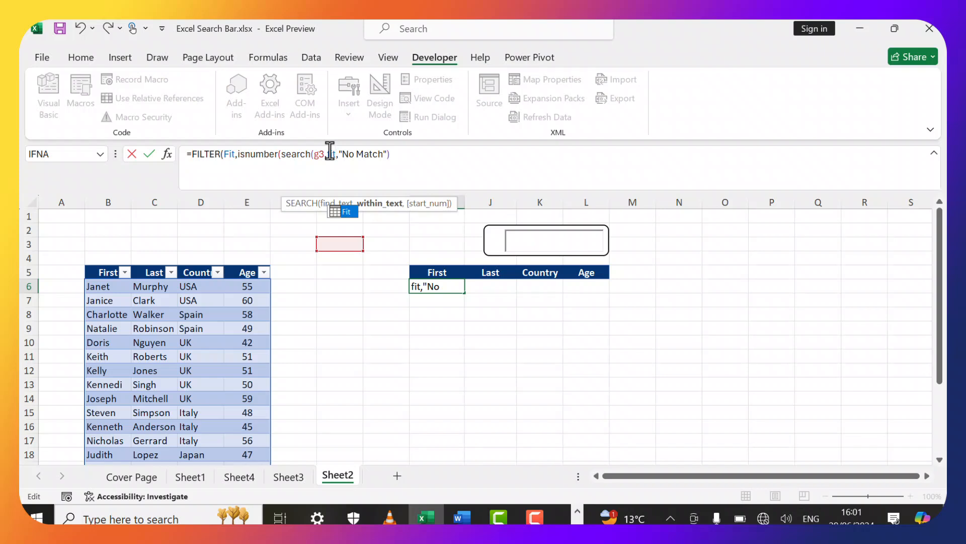
key(Tab)
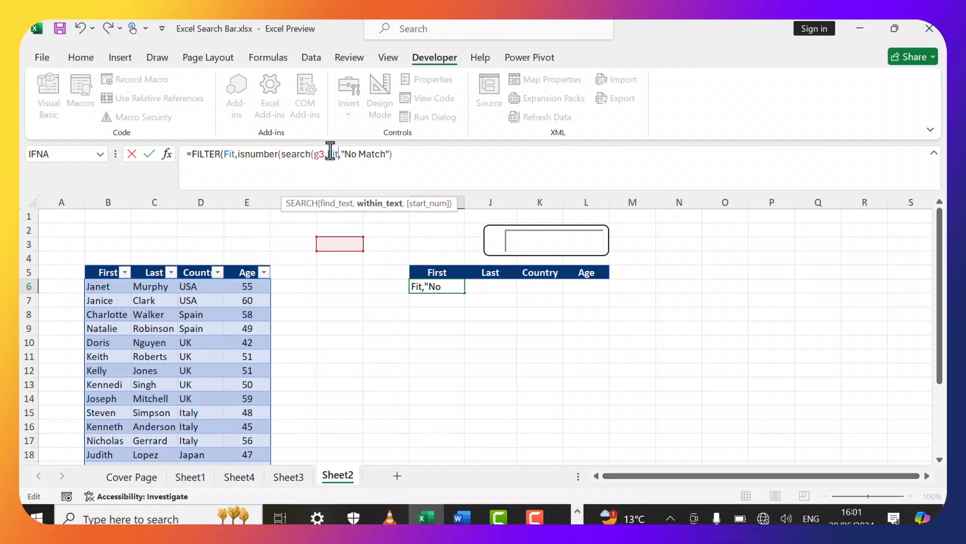
text([)
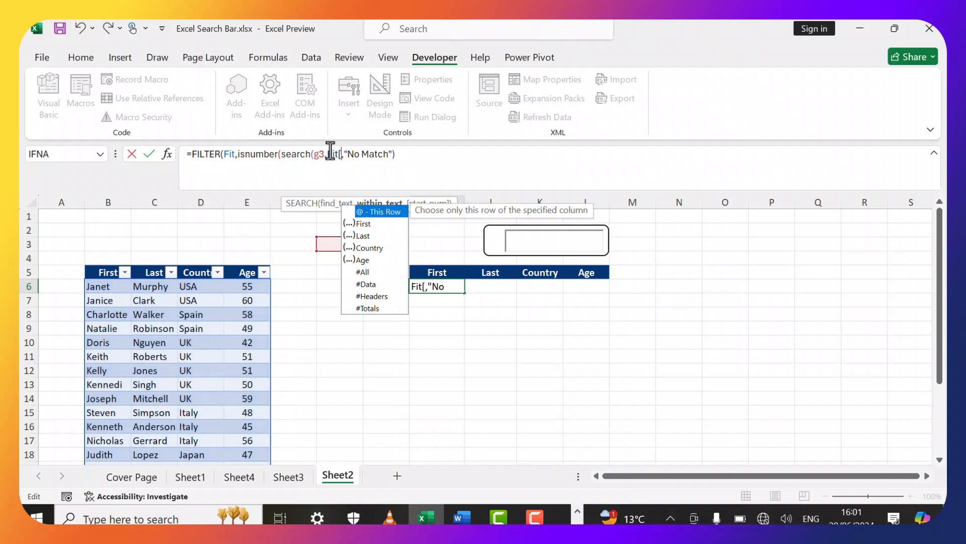
key(Down)
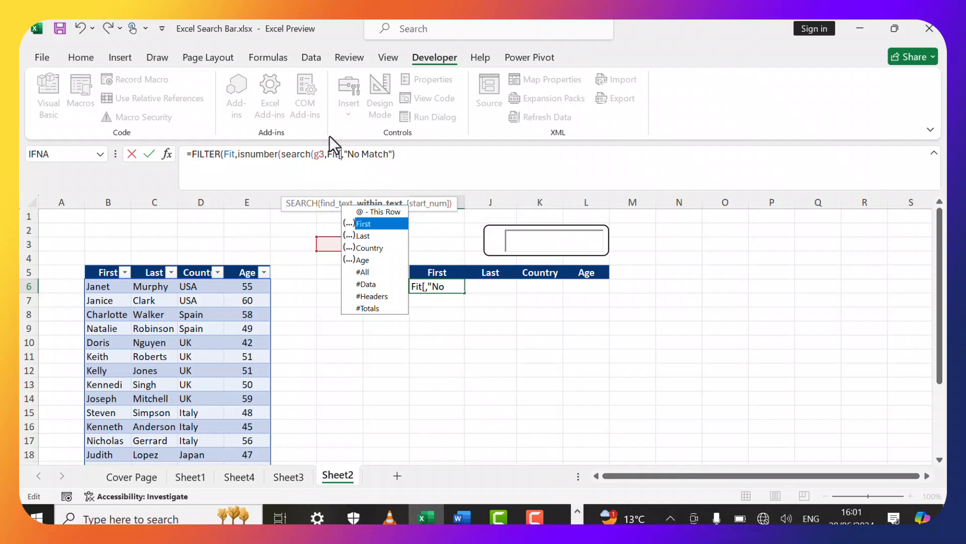
double_click(365, 223)
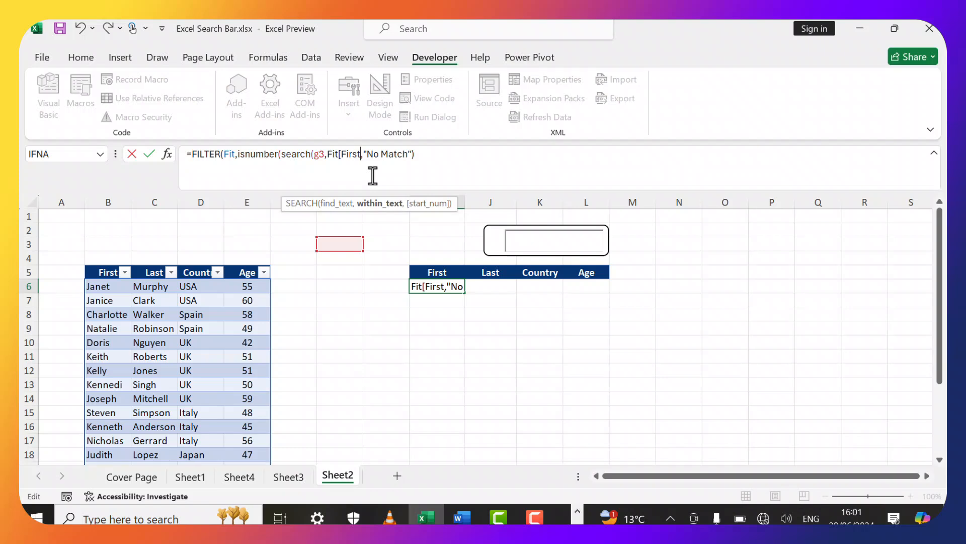
text(])
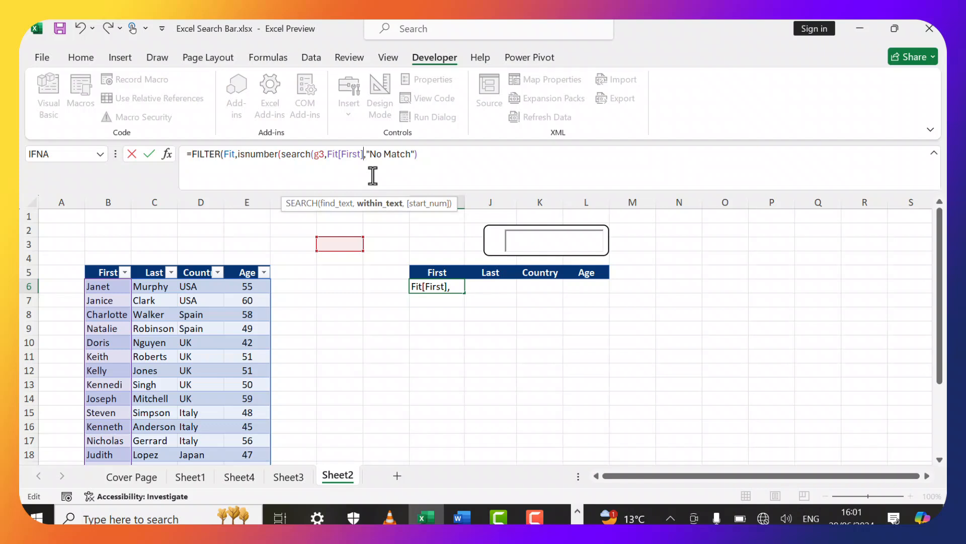
text())
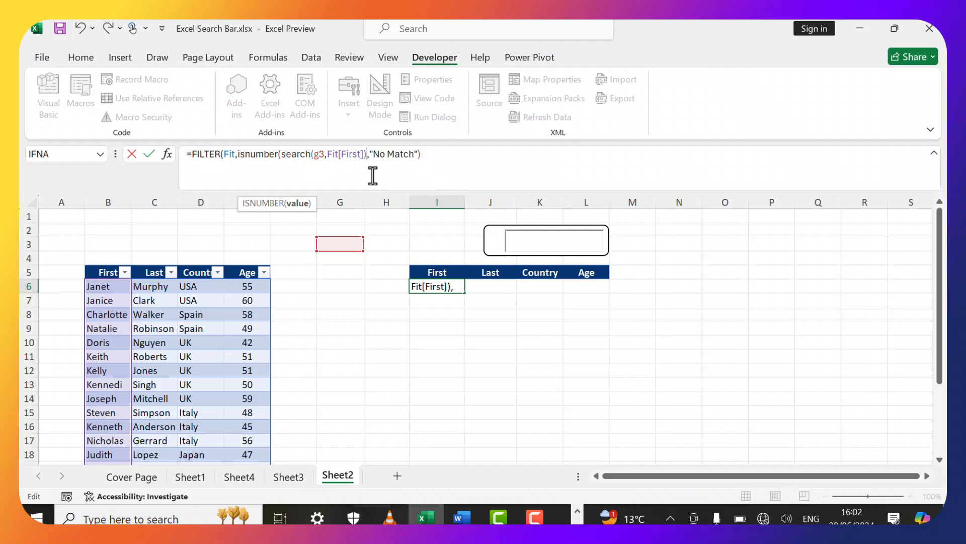
text())
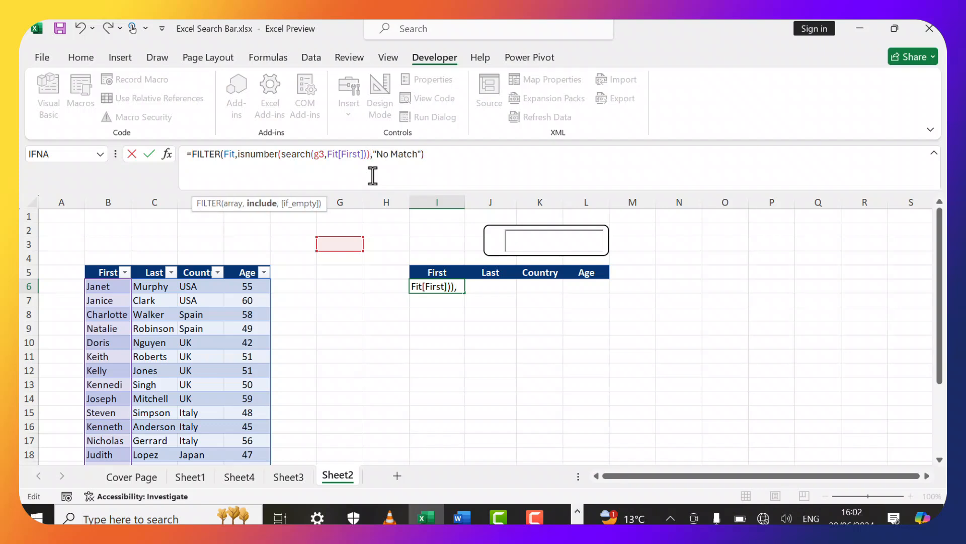
key(Right)
key(Right)
key(Right)
key(Right)
key(Right)
key(Right)
key(Right)
key(Right)
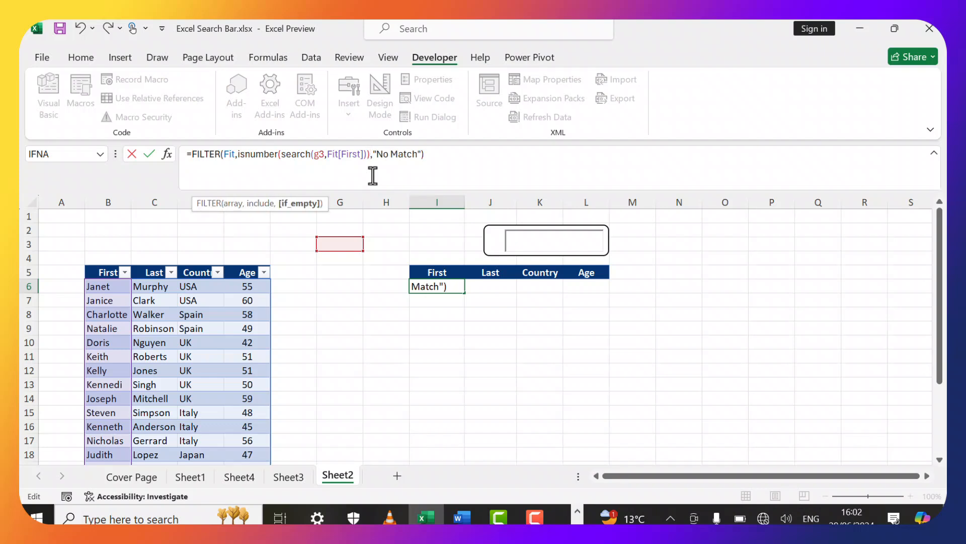
key(Right)
key(Right)
key(Right)
key(Right)
key(Return)
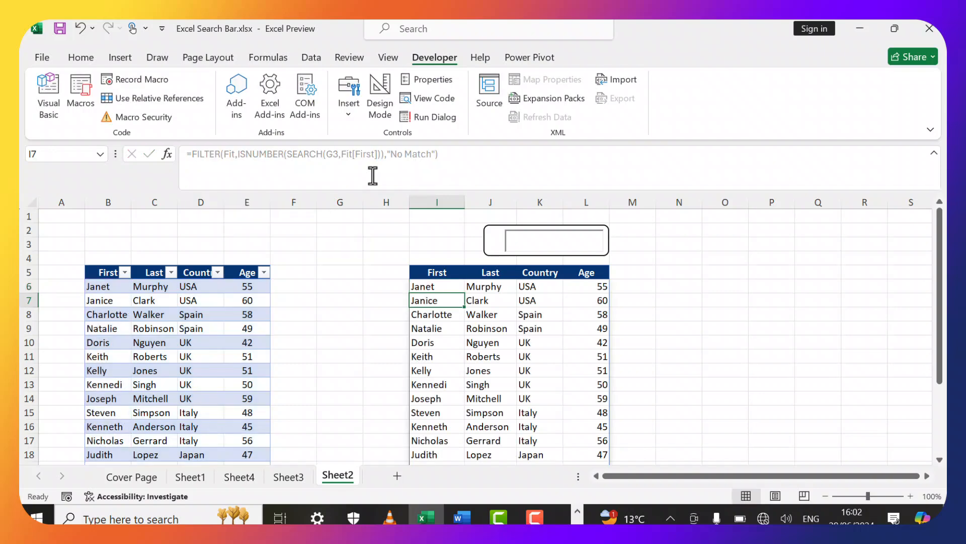
Review the full results list, test the search box with the first record's first name and shorter parts of it, and clear the box.
click(558, 231)
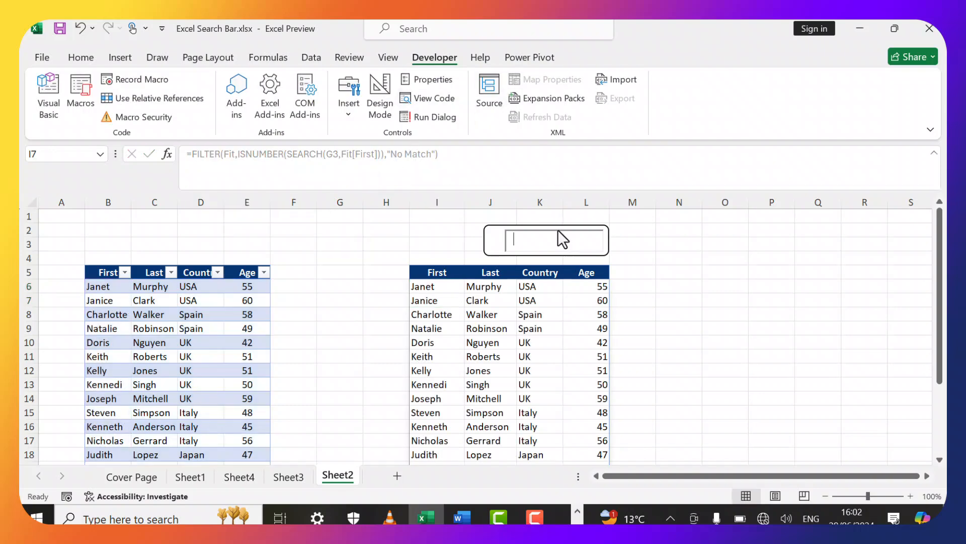
scroll(455, 267, down, 5)
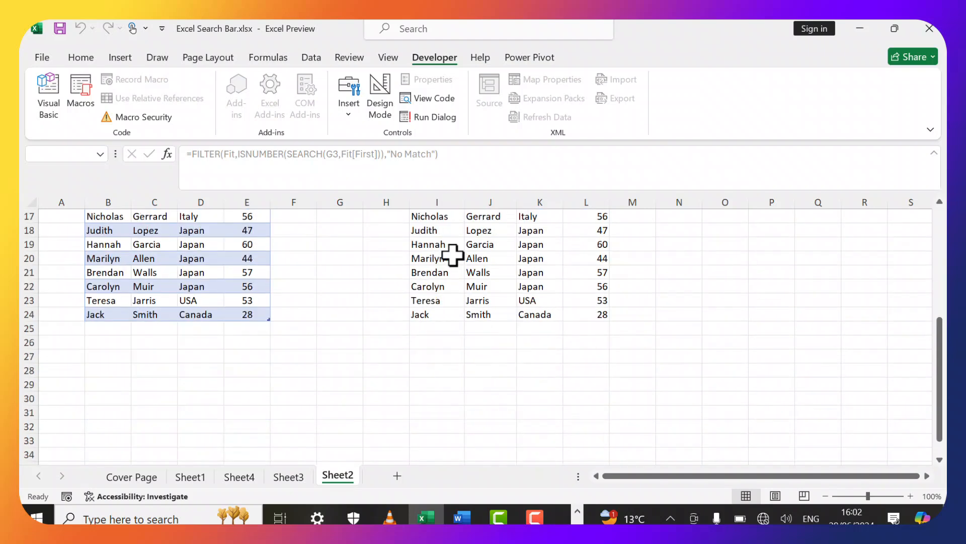
scroll(453, 258, up, 5)
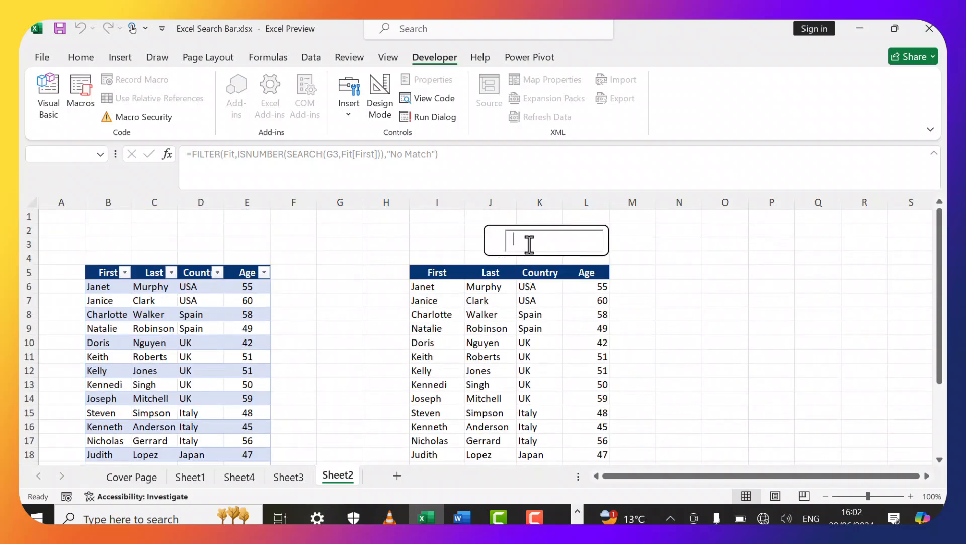
text(Jan)
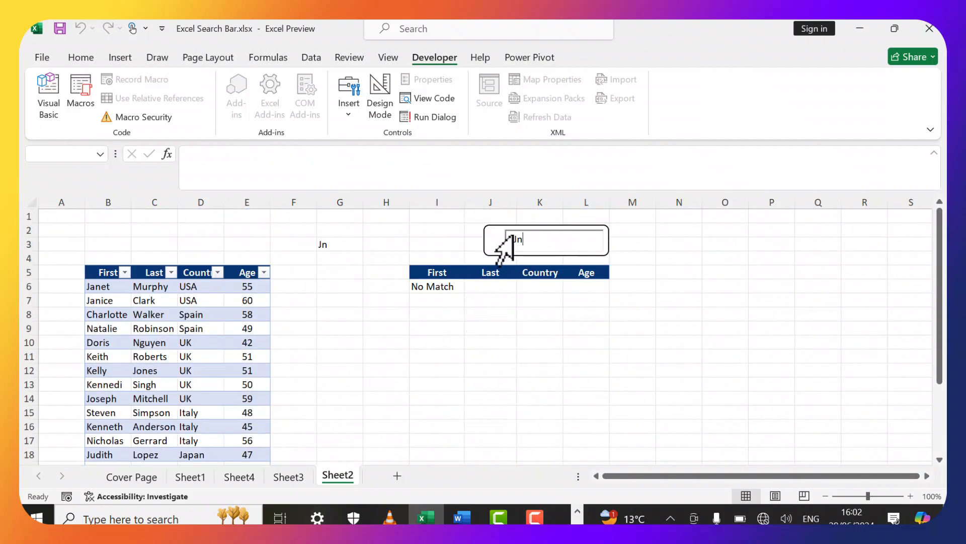
text(e)
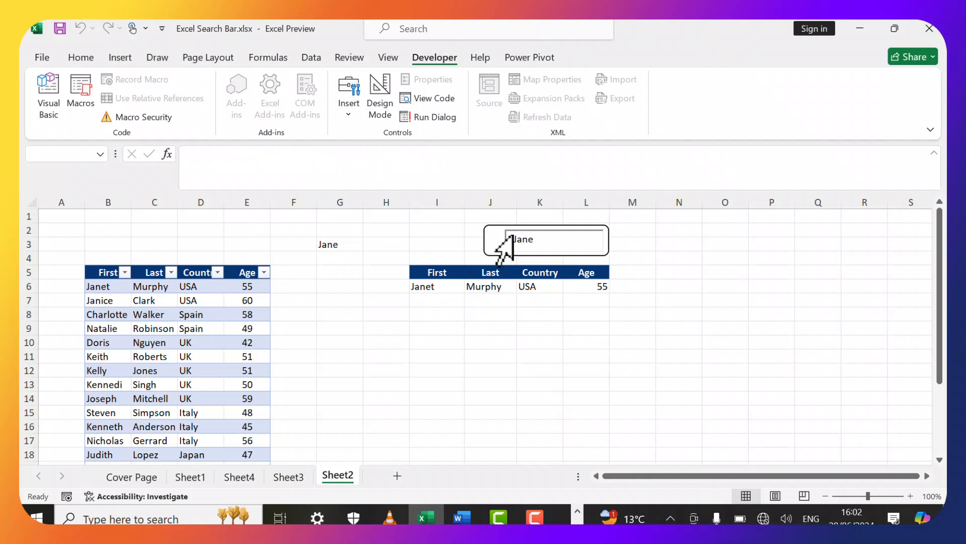
text(t)
key(BackSpace)
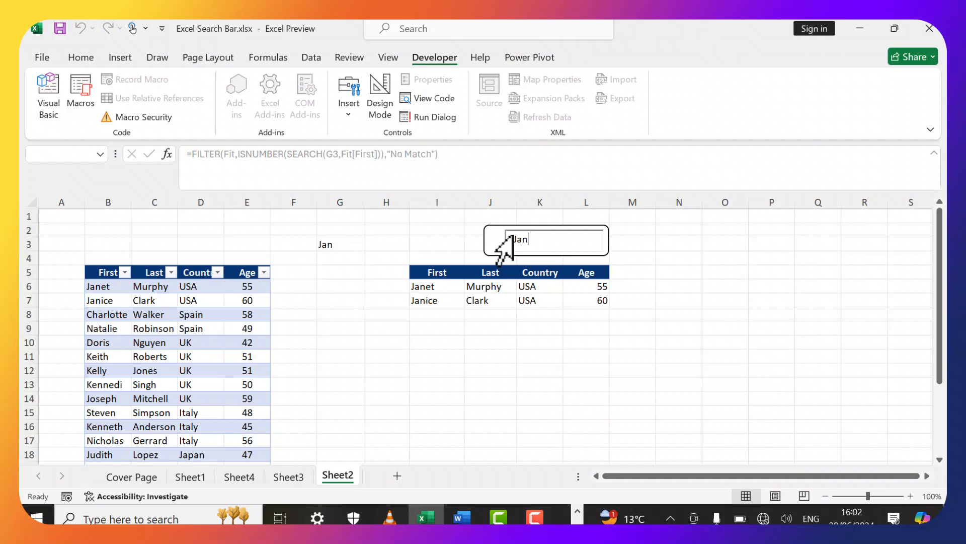
key(BackSpace)
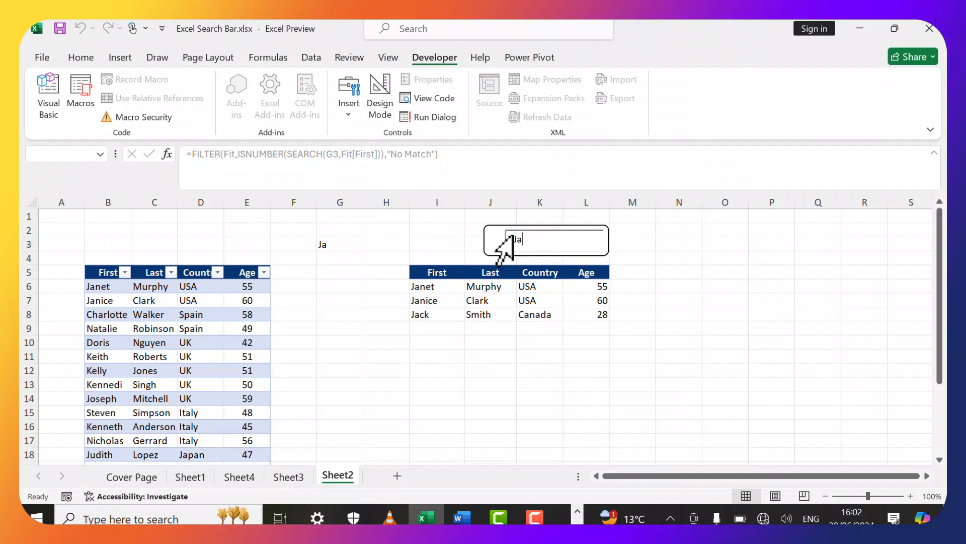
key(BackSpace)
key(BackSpace)
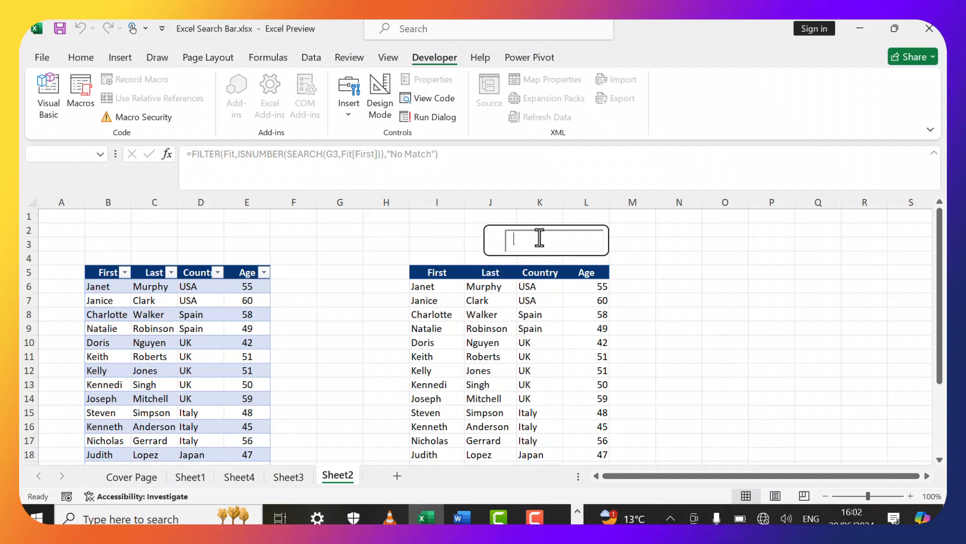
Test the search box with the first two letters of the first record's last name and clear the box.
text(Mu)
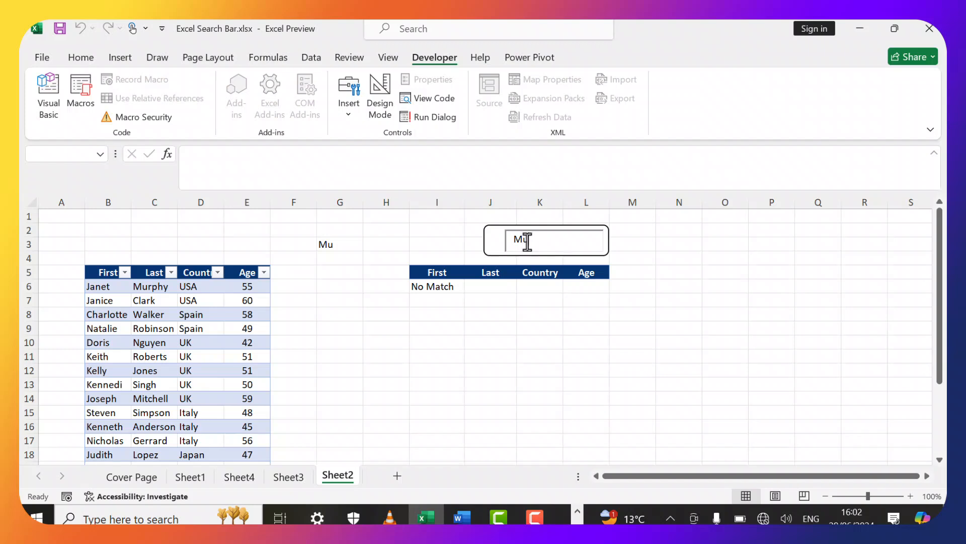
double_click(524, 239)
key(BackSpace)
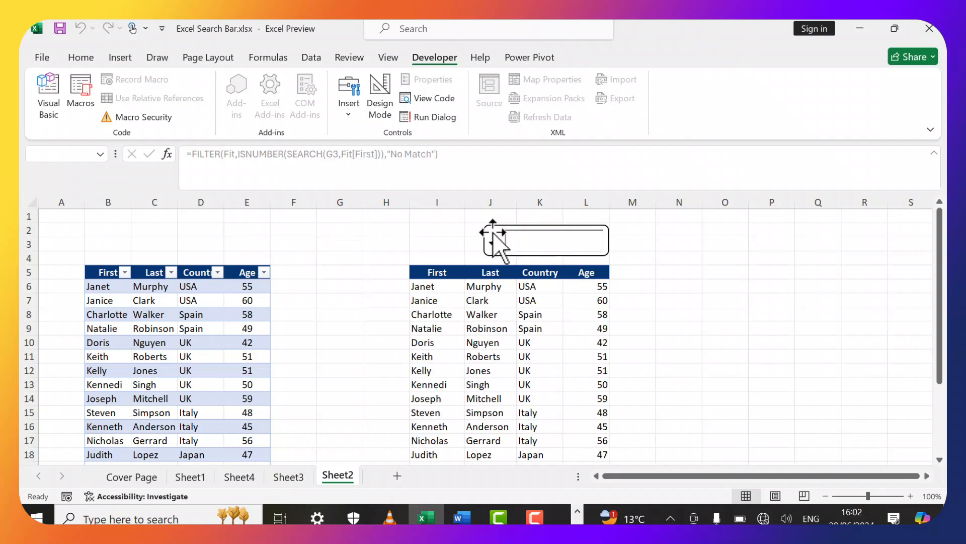
Append three copies of ISNUMBER(SEARCH(G3,Fit[First])) to the include argument of the FILTER formula in I6, joined with +.
click(432, 287)
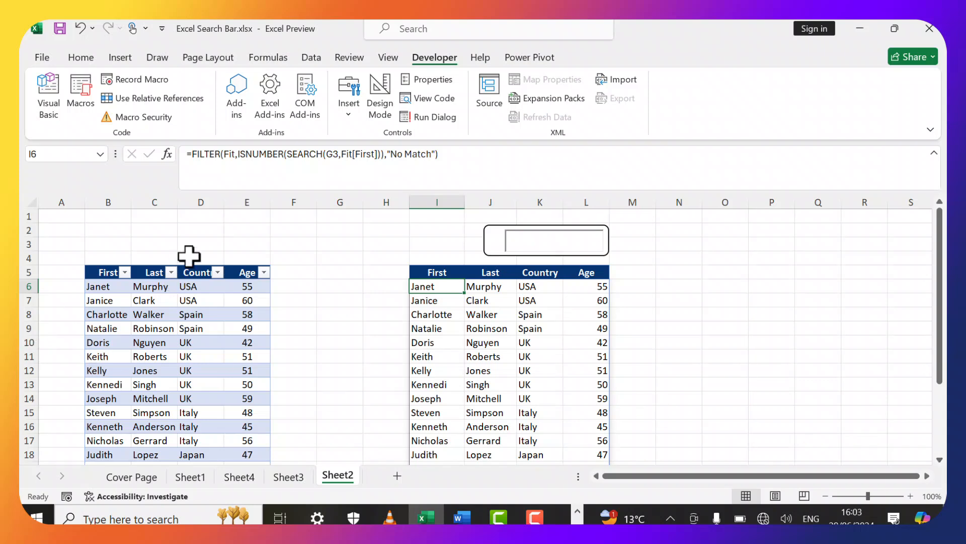
drag(238, 153, 383, 155)
key(ctrl+c)
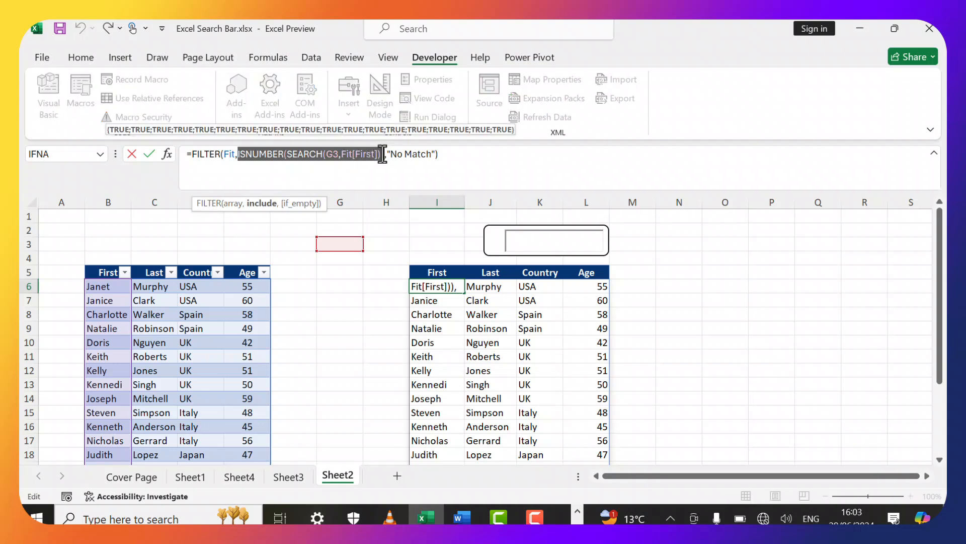
click(384, 155)
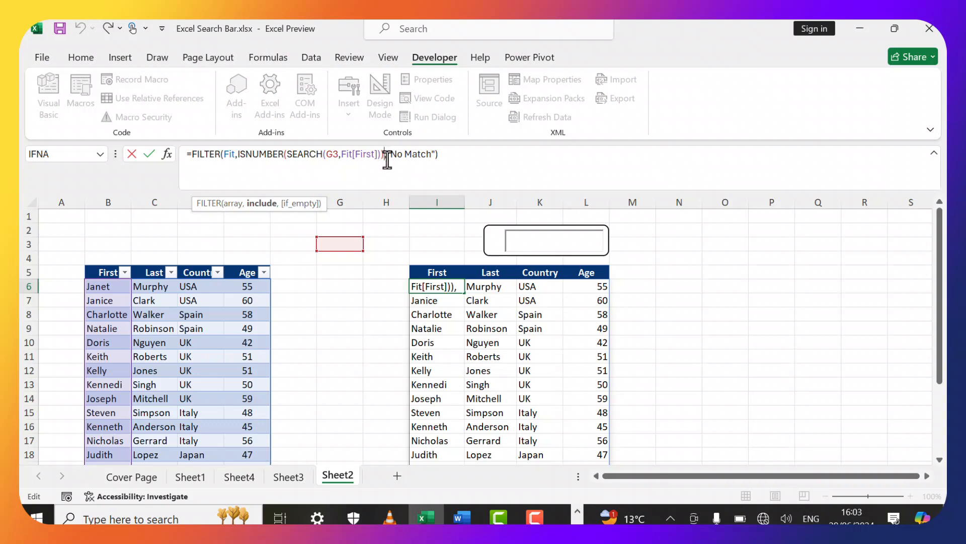
text(+)
key(ctrl+v)
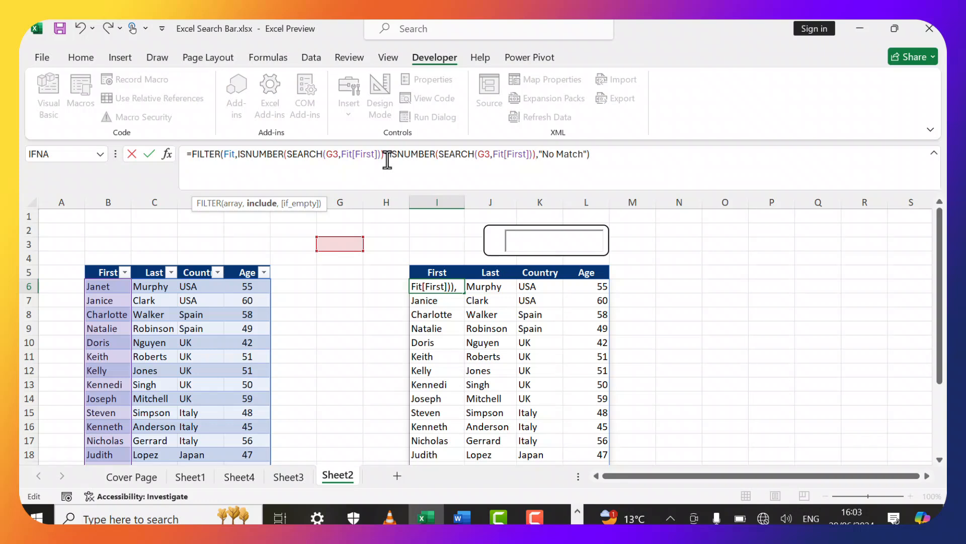
text(+)
key(ctrl+v)
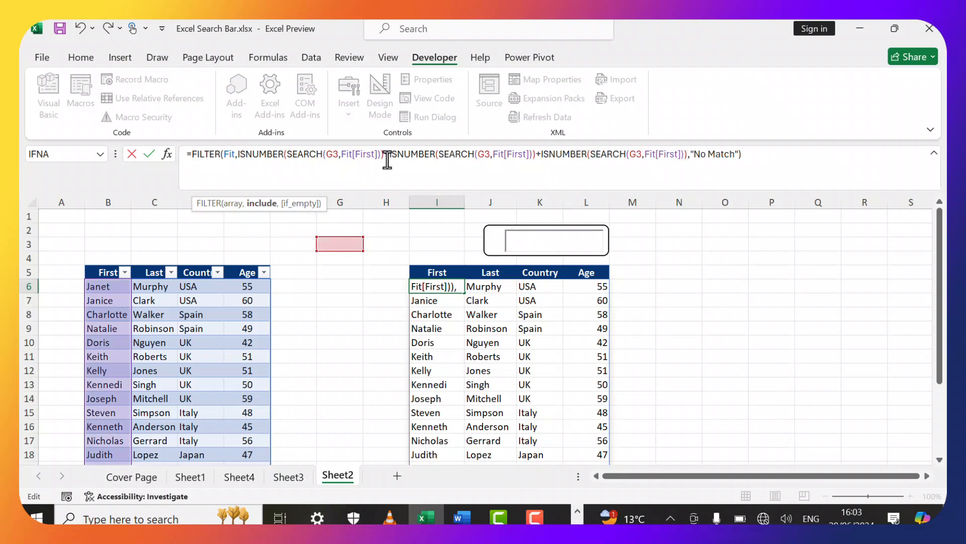
text(+)
key(ctrl+v)
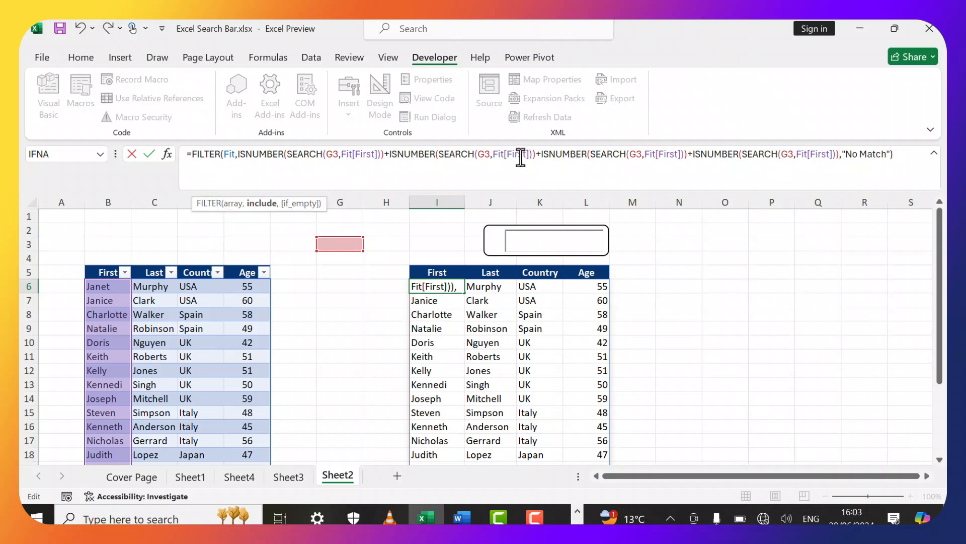
Change the searched column in the second and third SEARCH functions to Fit[Last] and Fit[Country].
drag(527, 155, 508, 155)
text(Last)
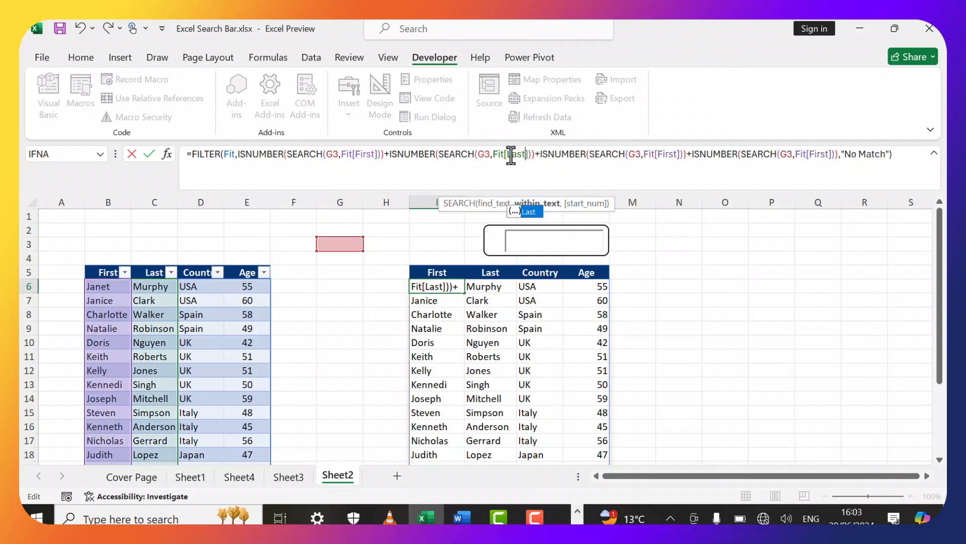
drag(678, 156, 659, 156)
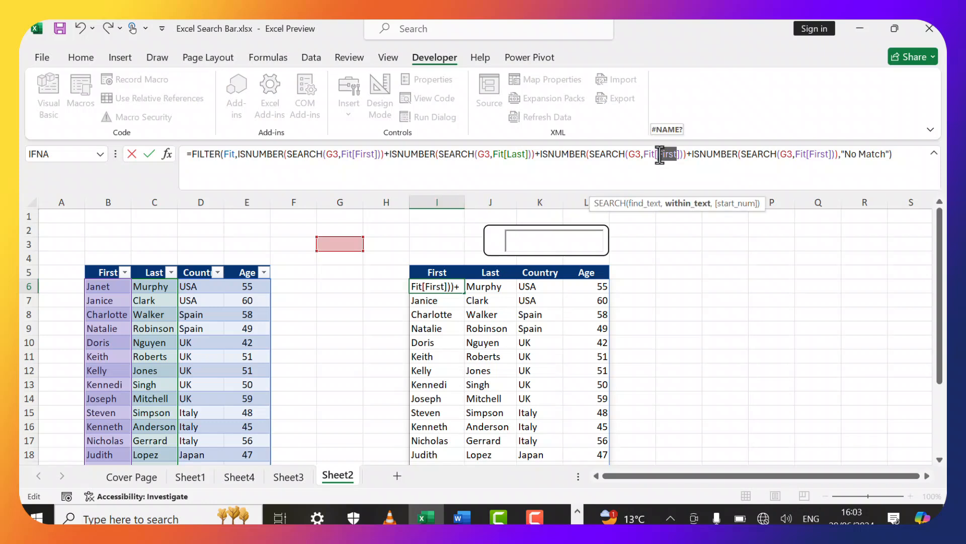
key(BackSpace)
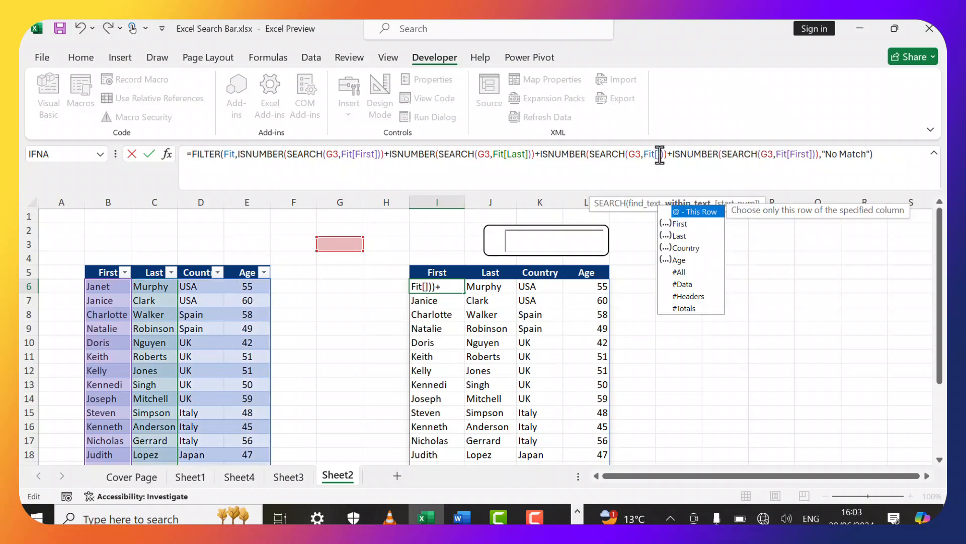
click(686, 249)
double_click(685, 248)
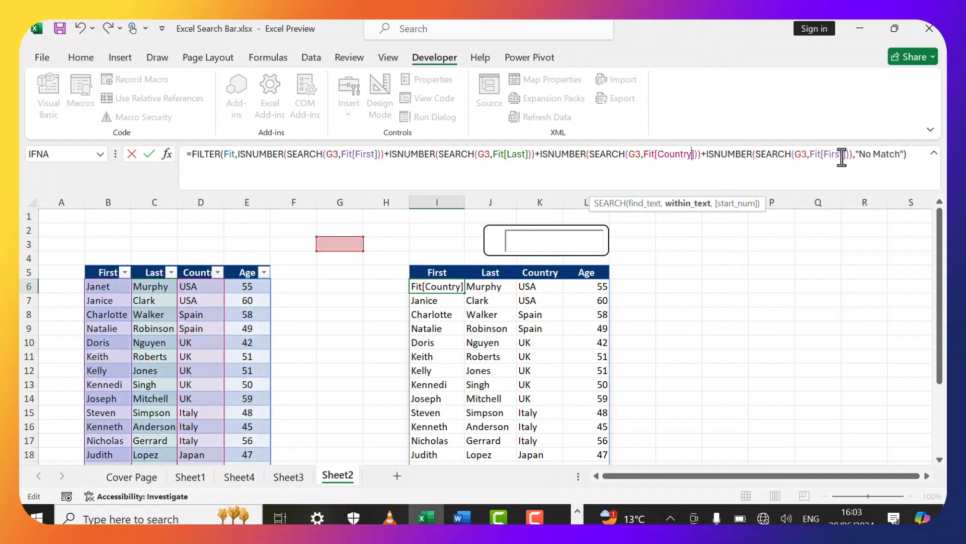
Change the searched column in the fourth SEARCH function to Fit[Age] and commit the FILTER formula in I6.
click(844, 156)
key(BackSpace)
key(BackSpace)
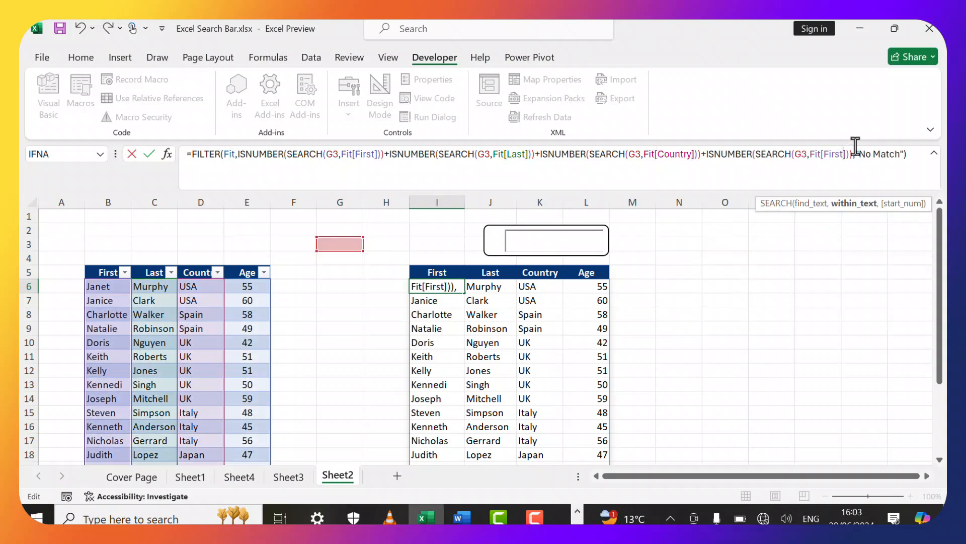
key(BackSpace)
key(BackSpace)
key(BackSpace)
key(BackSpace)
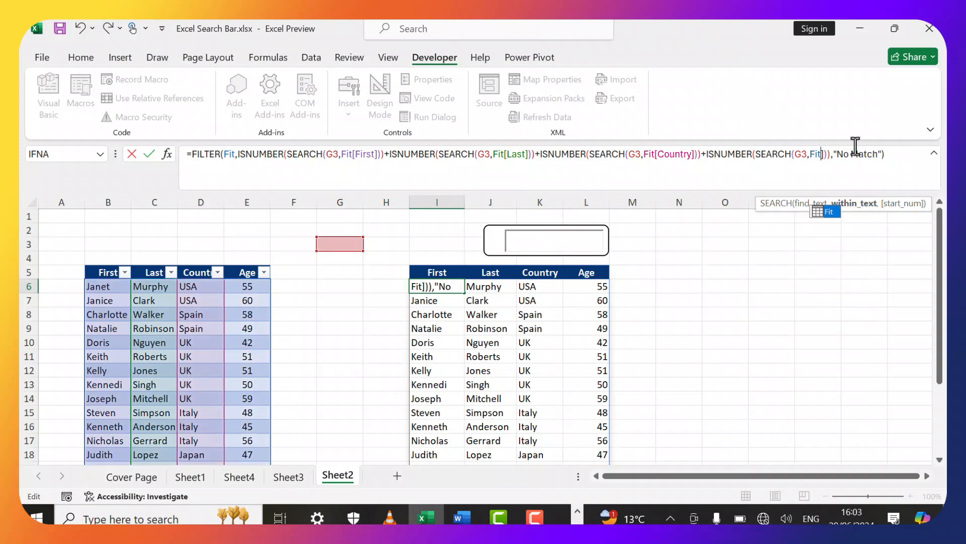
text([Age)
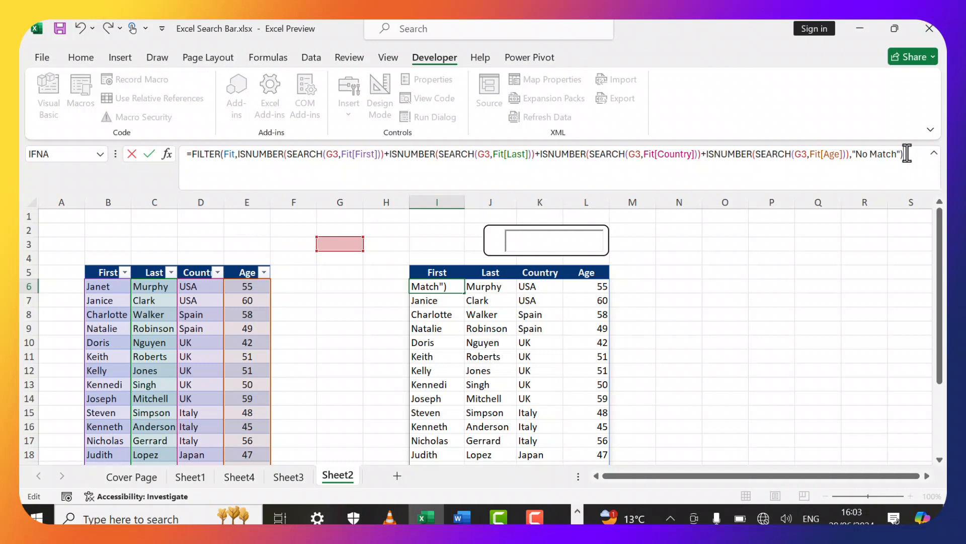
key(Return)
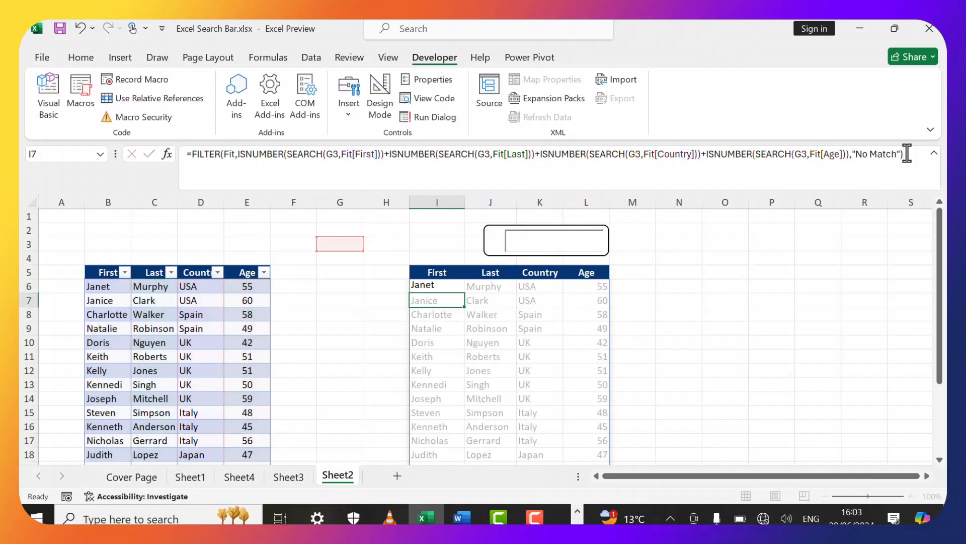
Test the search box with the partial entries "st" and "rob", clearing it after each.
click(547, 246)
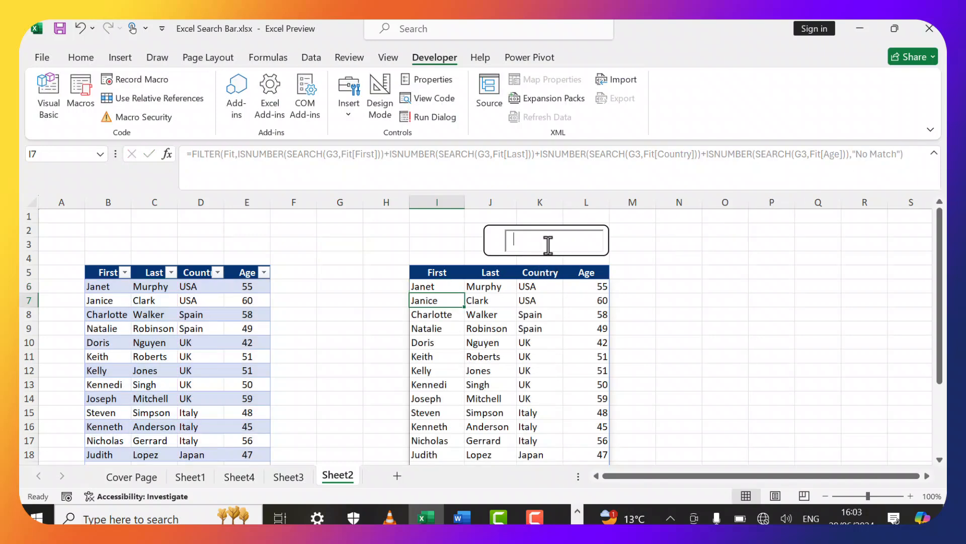
scroll(516, 287, down, 4)
scroll(517, 291, up, 3)
scroll(516, 291, up, 2)
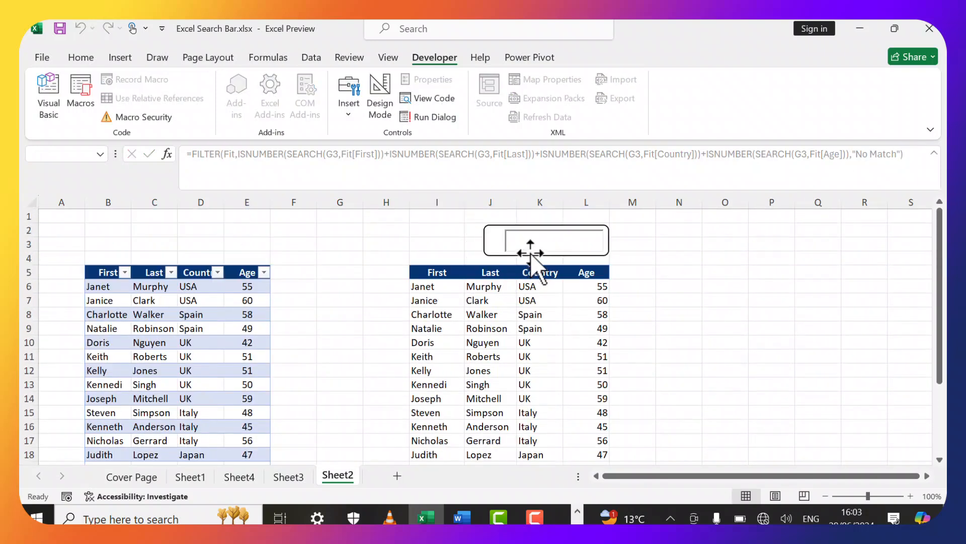
text(st)
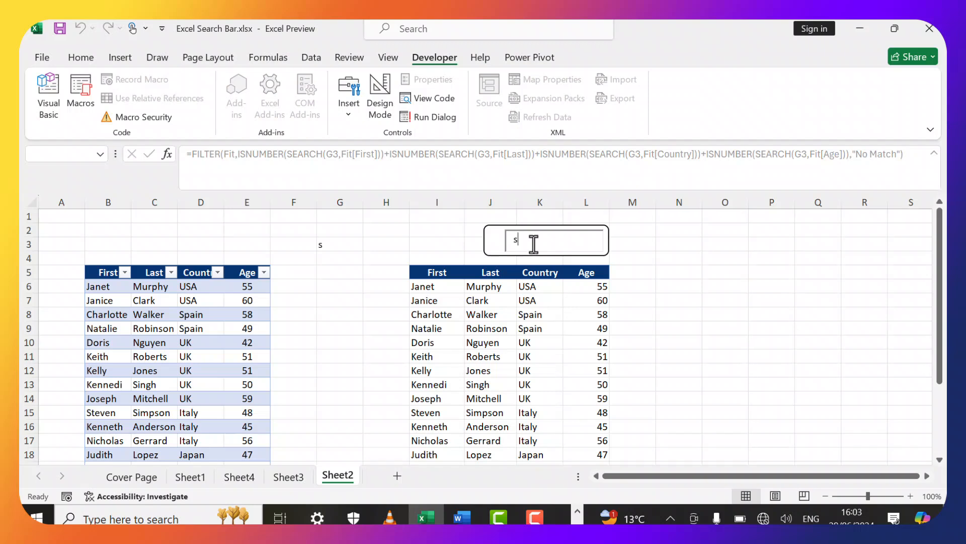
key(BackSpace)
key(BackSpace)
text(r)
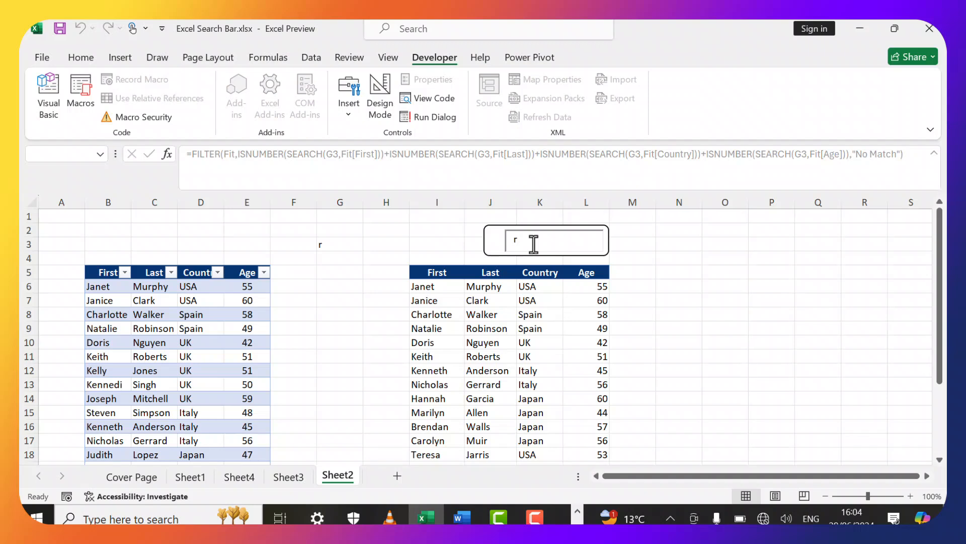
text(ob)
key(BackSpace)
key(BackSpace)
key(BackSpace)
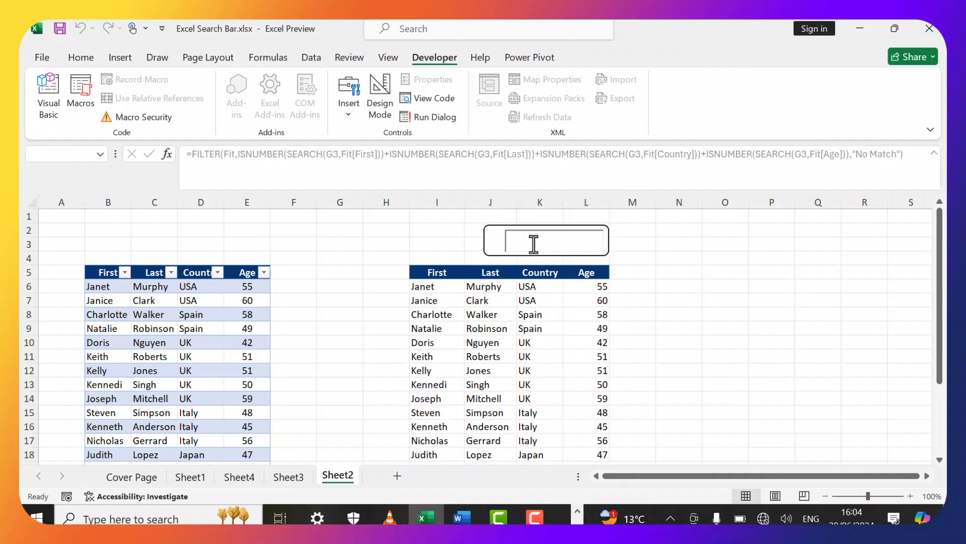
Test the search box with the country "Usa" and the age digit "5", clearing it after each.
text(Usa)
key(BackSpace)
key(BackSpace)
key(BackSpace)
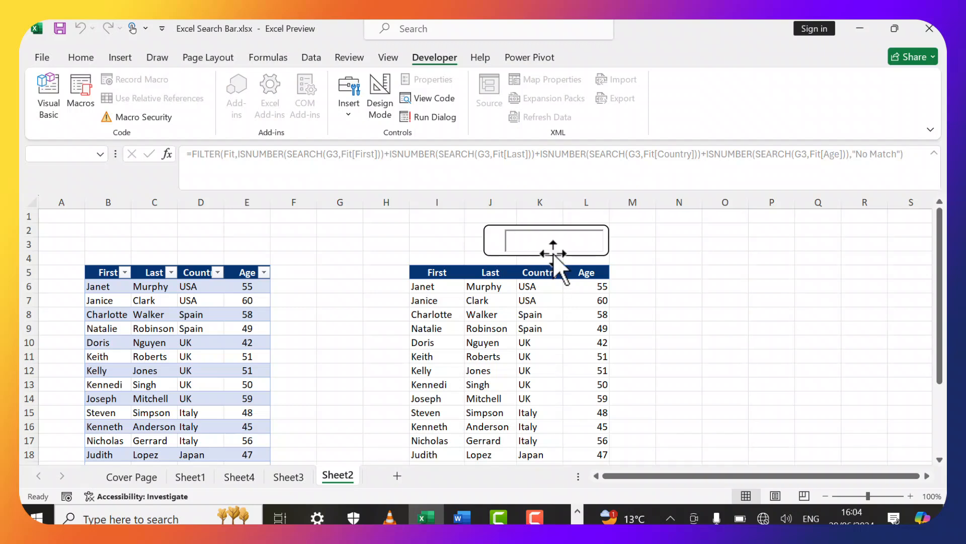
text(5)
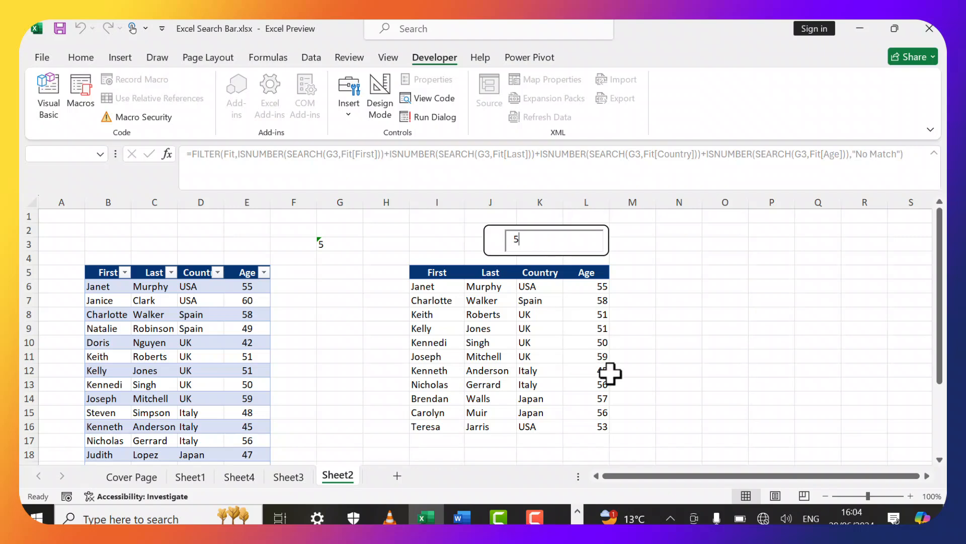
click(570, 347)
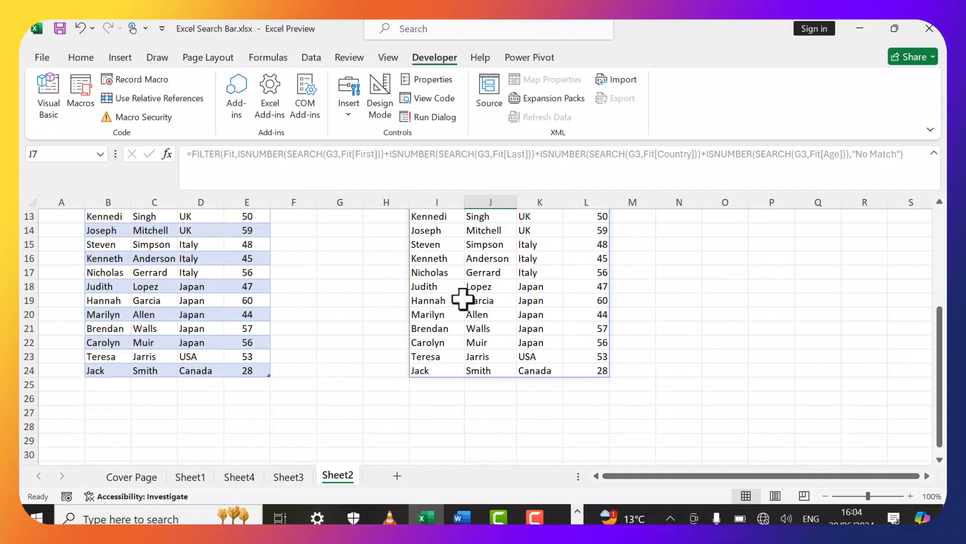
scroll(455, 289, up, 3)
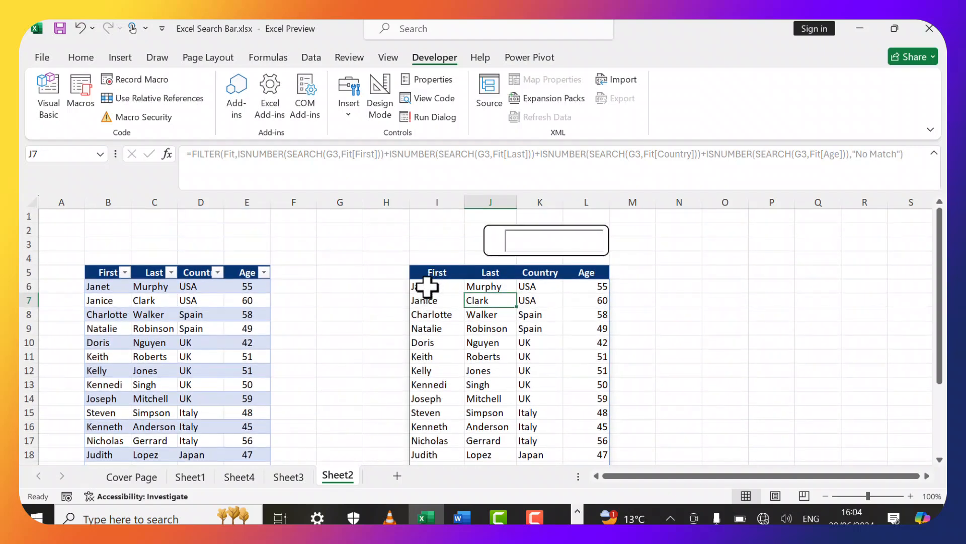
Create a conditional formatting rule for the entire results range from I6 that formats only cells with No Blanks.
click(428, 289)
key(ctrl+shift+Right)
key(ctrl+shift+Down)
scroll(427, 288, up, 2)
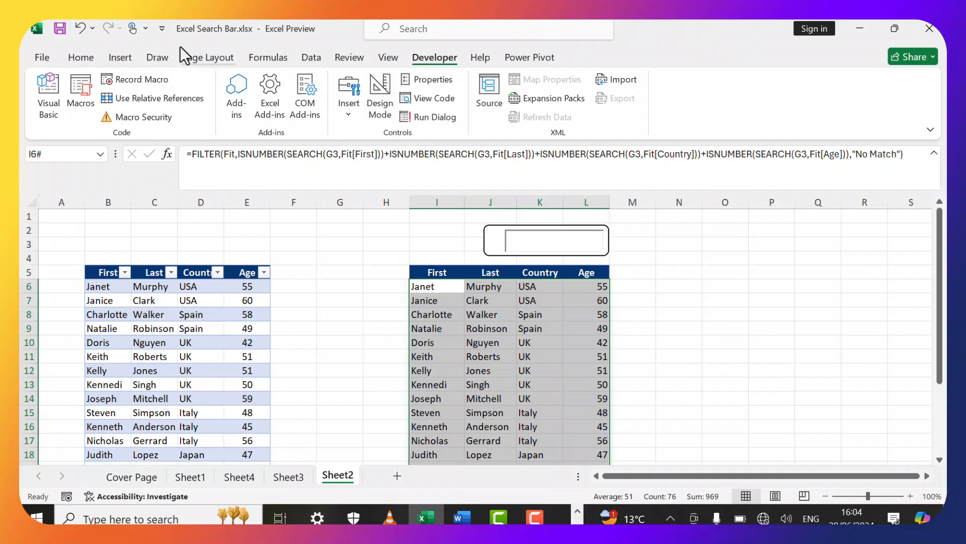
click(96, 59)
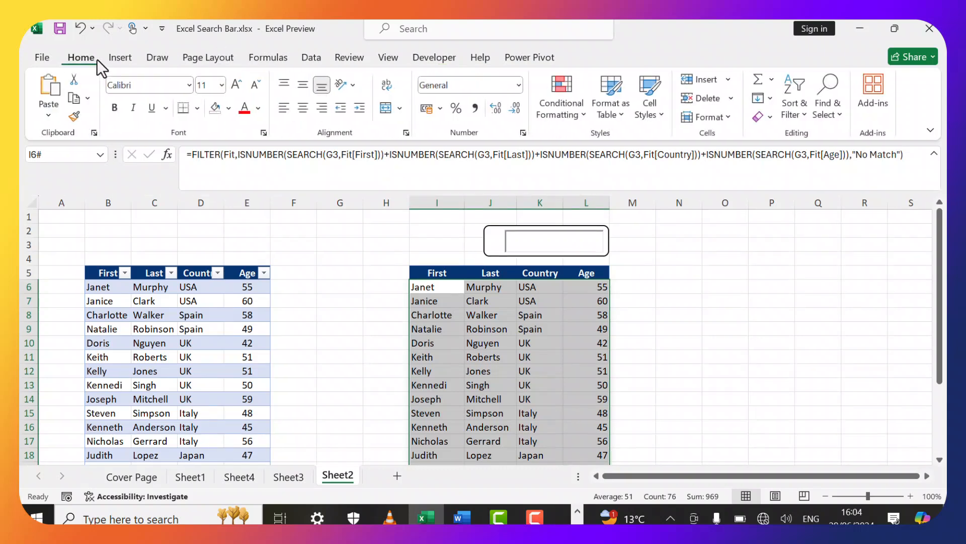
click(581, 114)
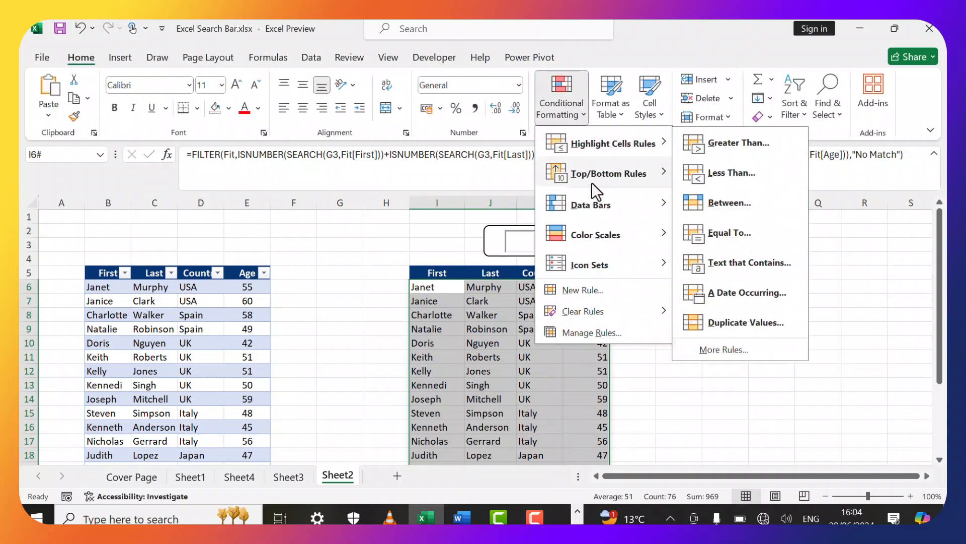
click(593, 287)
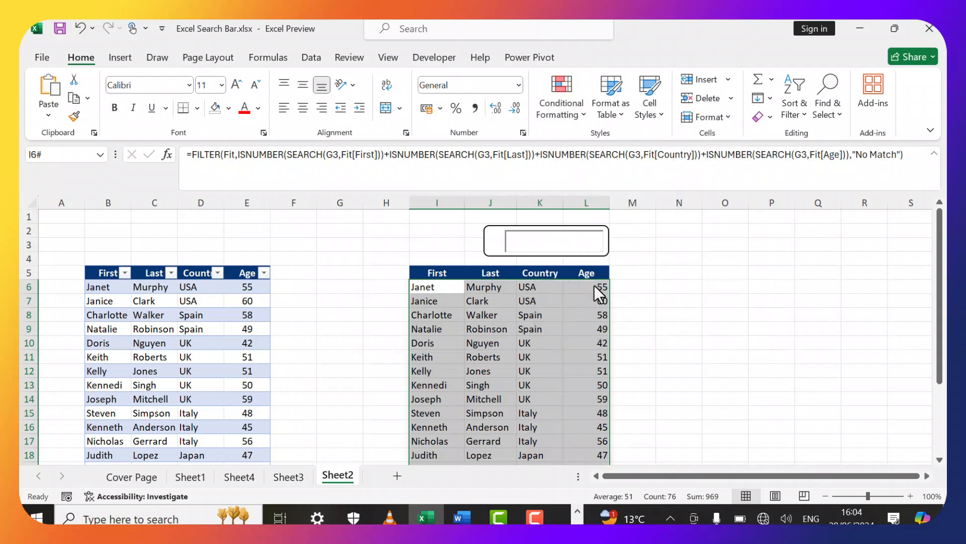
click(556, 174)
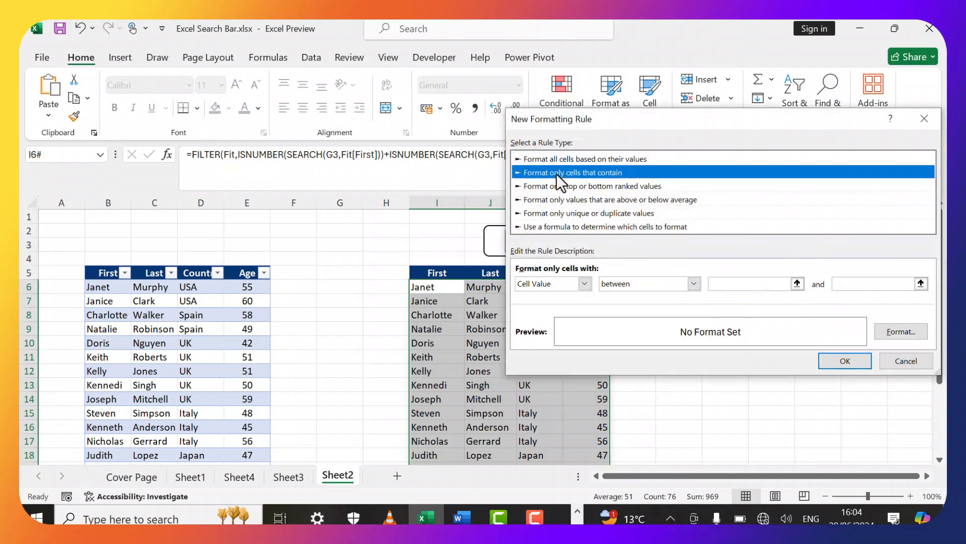
click(584, 283)
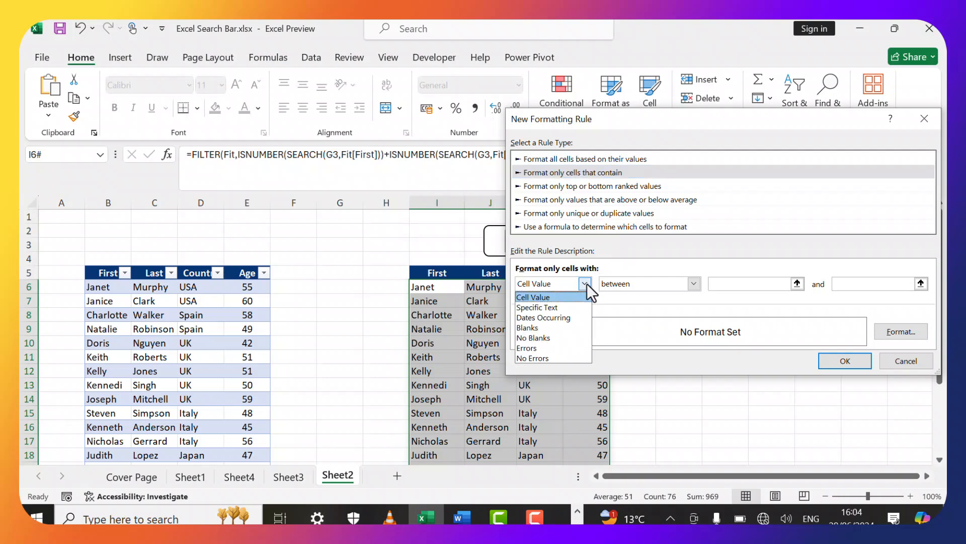
click(567, 335)
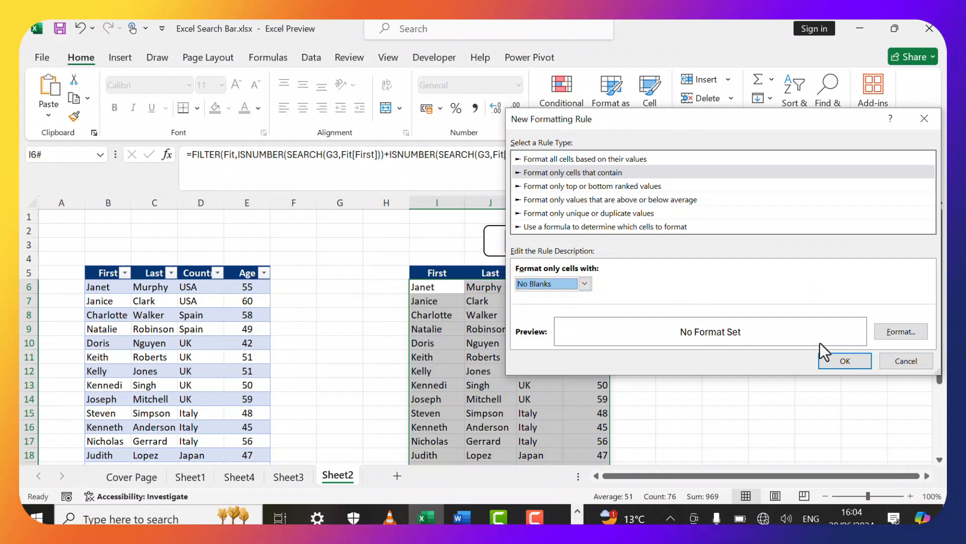
Give the No Blanks rule a green outline border and apply it to the results range.
click(893, 332)
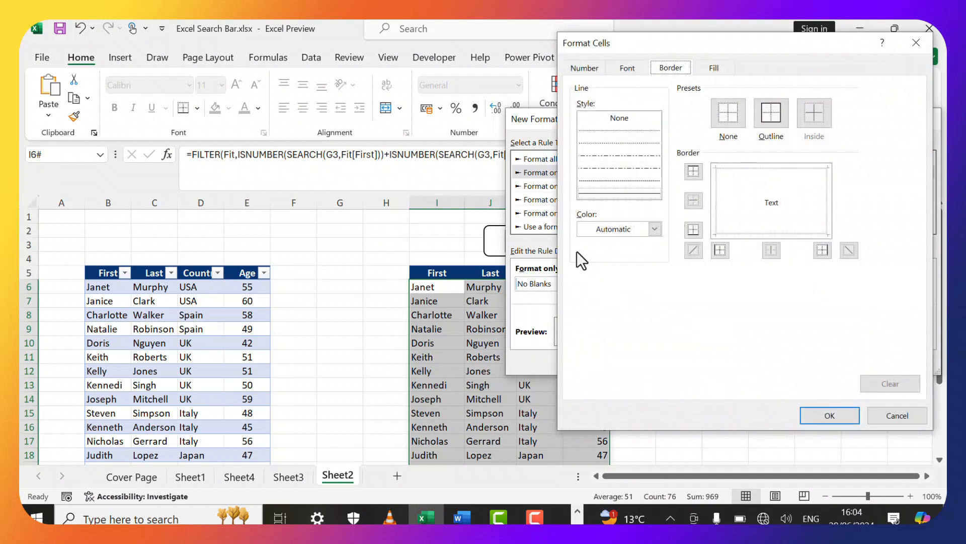
click(653, 231)
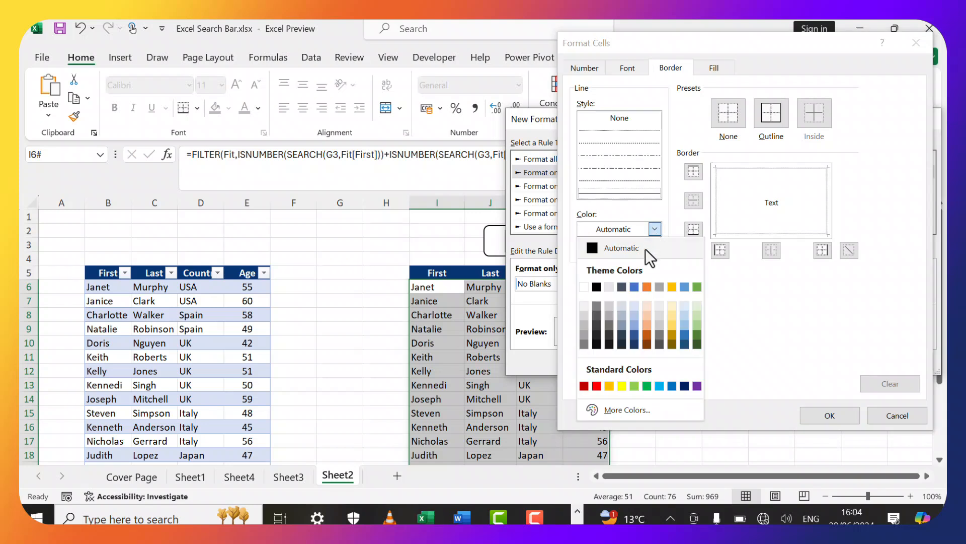
click(697, 325)
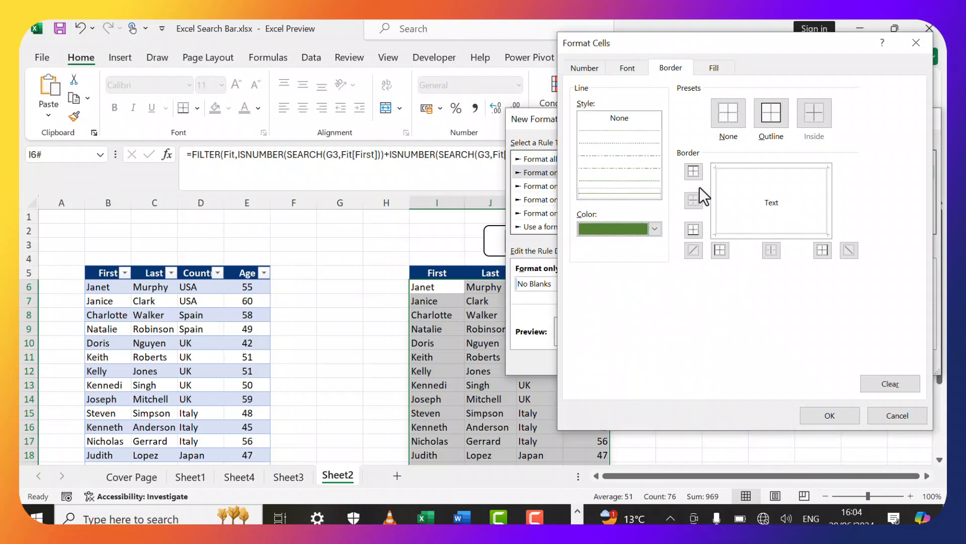
click(774, 116)
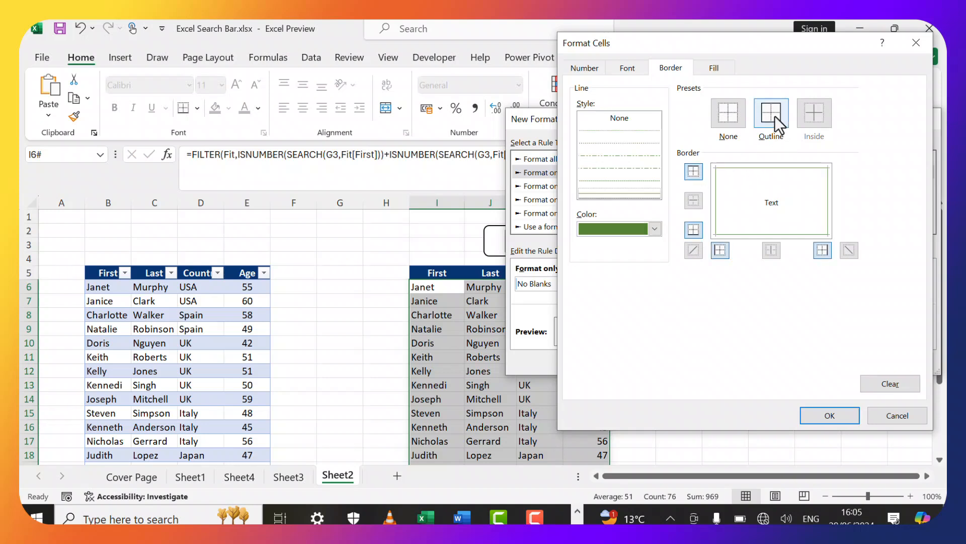
click(830, 414)
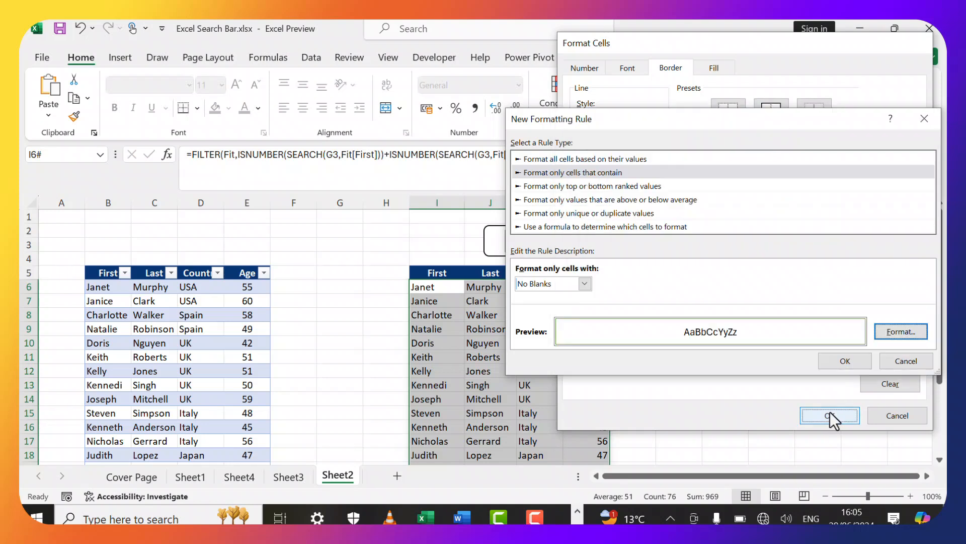
click(845, 359)
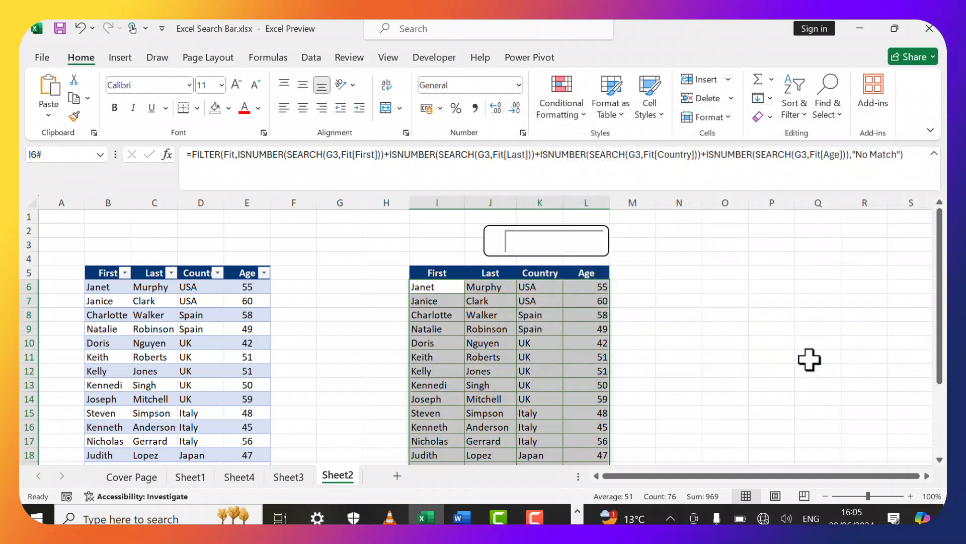
click(530, 356)
click(660, 347)
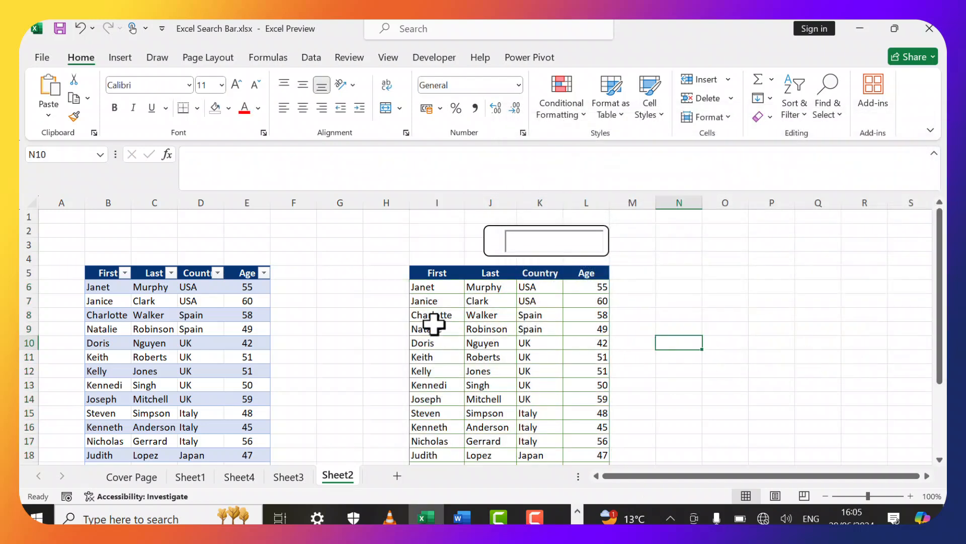
Test the bordered results by searching for the first record's first name, and clear the search box.
click(528, 245)
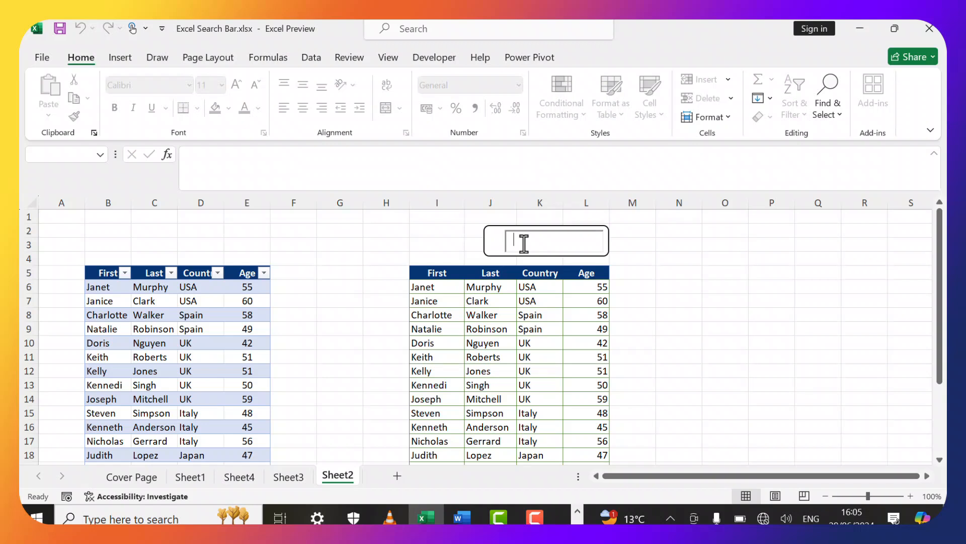
text(j)
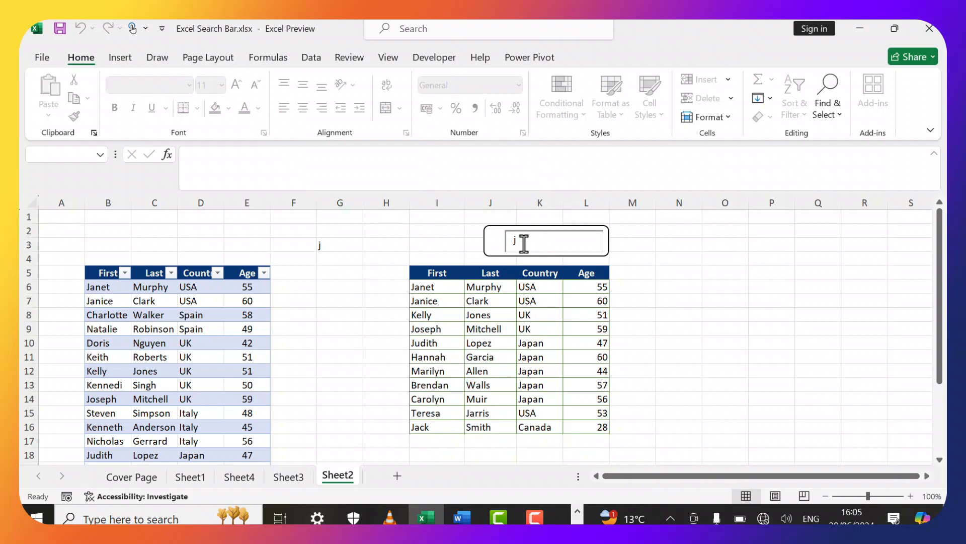
text(anet)
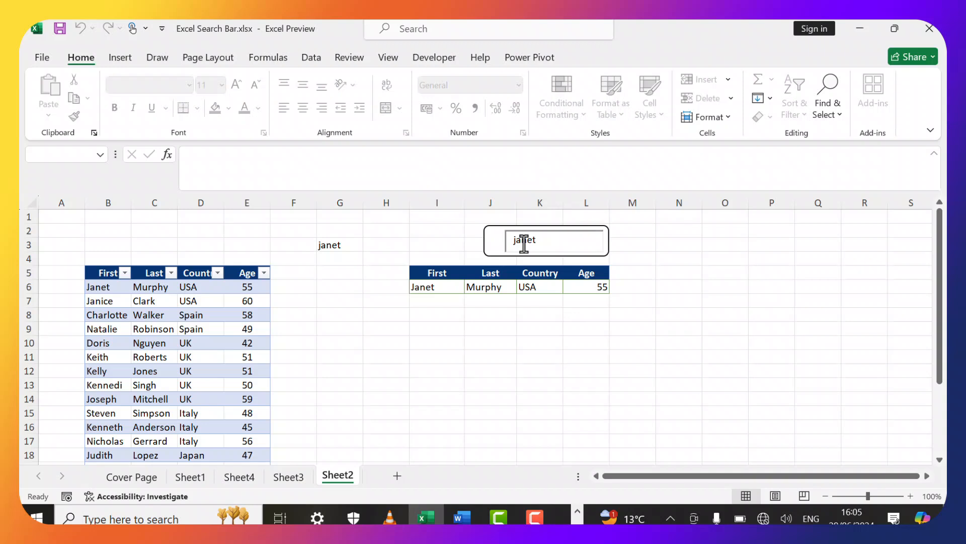
key(BackSpace)
key(BackSpace)
key(BackSpace)
key(BackSpace)
key(BackSpace)
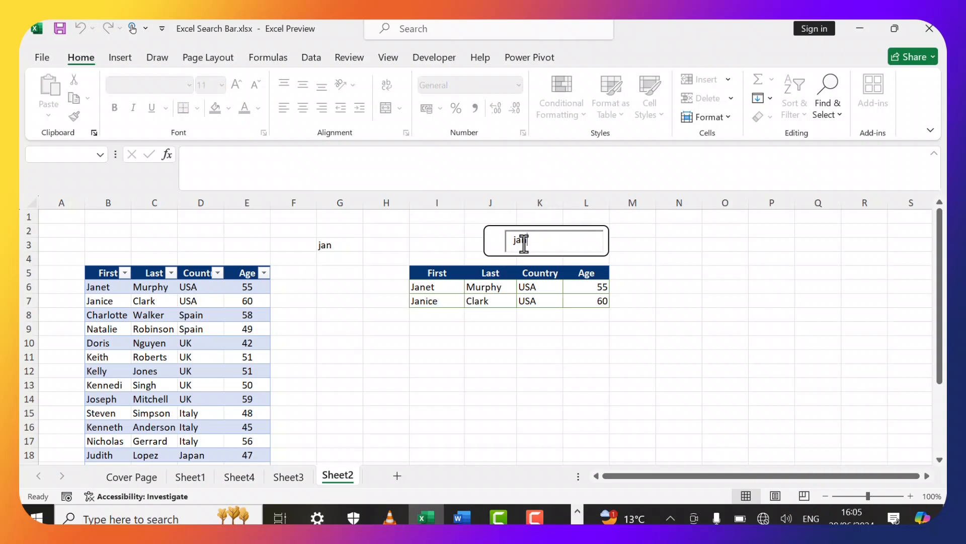
Move the entire results range, without its header row, from I6 to N7.
click(661, 309)
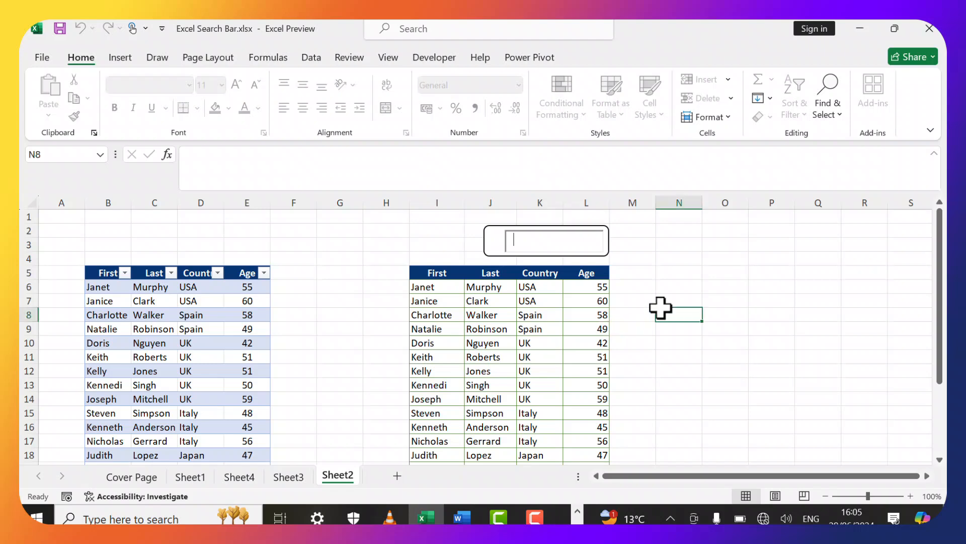
click(527, 243)
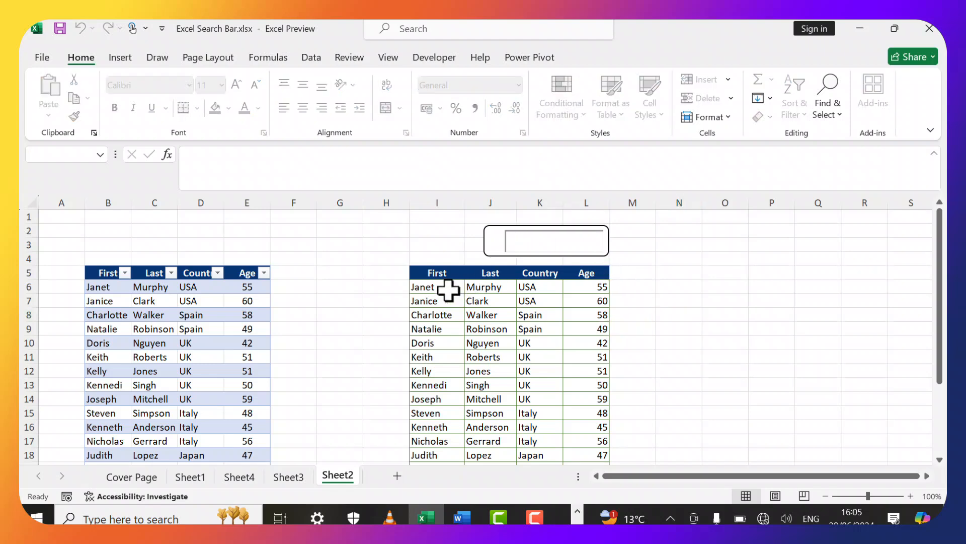
click(450, 288)
key(ctrl+shift+Right)
key(ctrl+shift+Down)
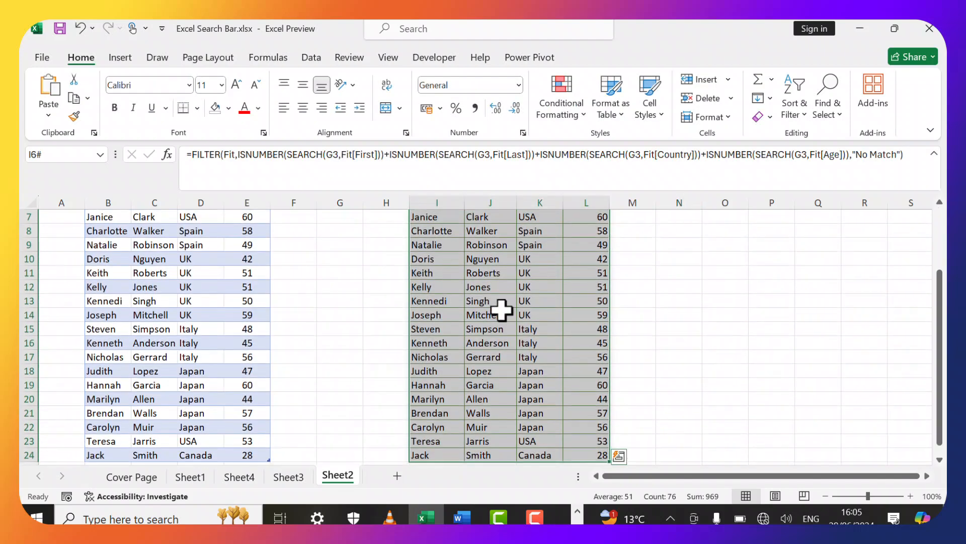
scroll(502, 310, up, 2)
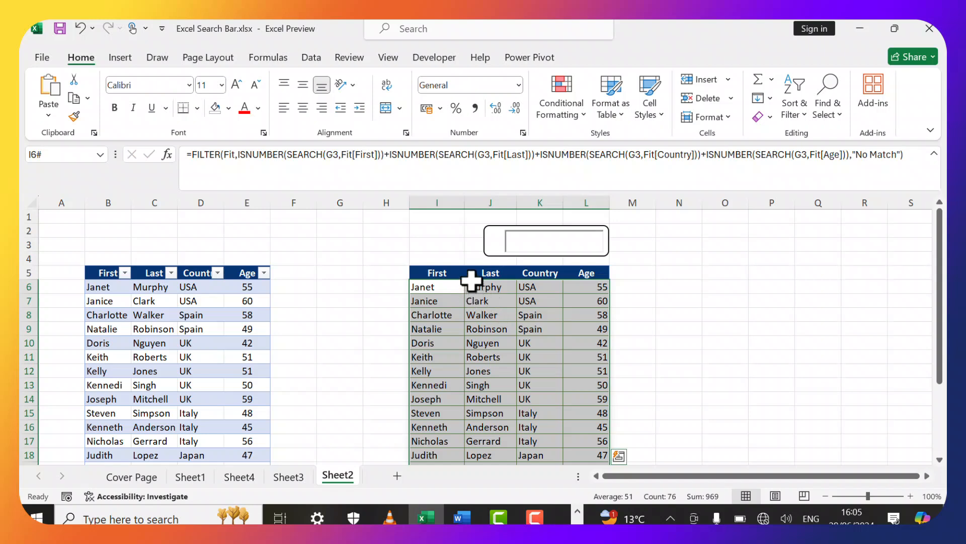
drag(471, 283, 729, 295)
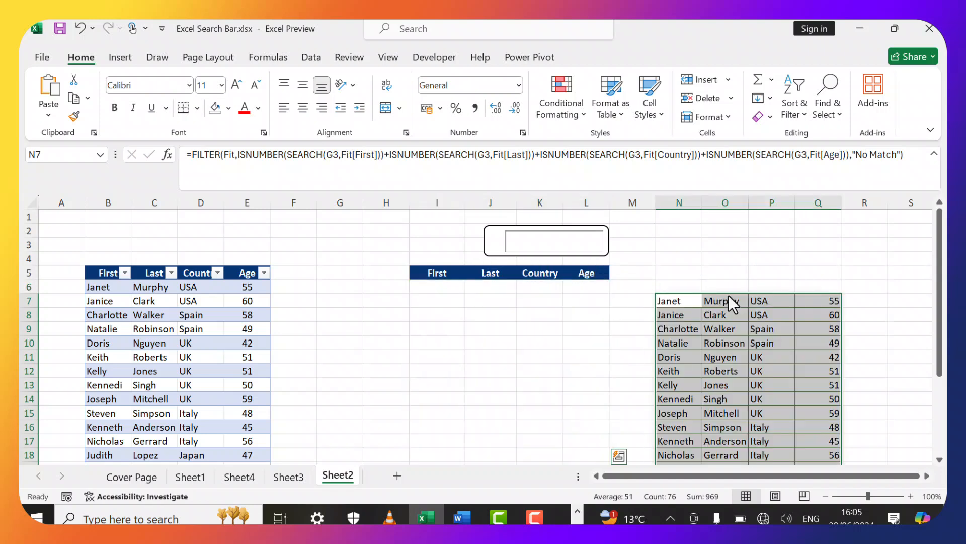
Test the relocated results by searching for the first record's first name and, after clearing it, for "usa".
click(553, 240)
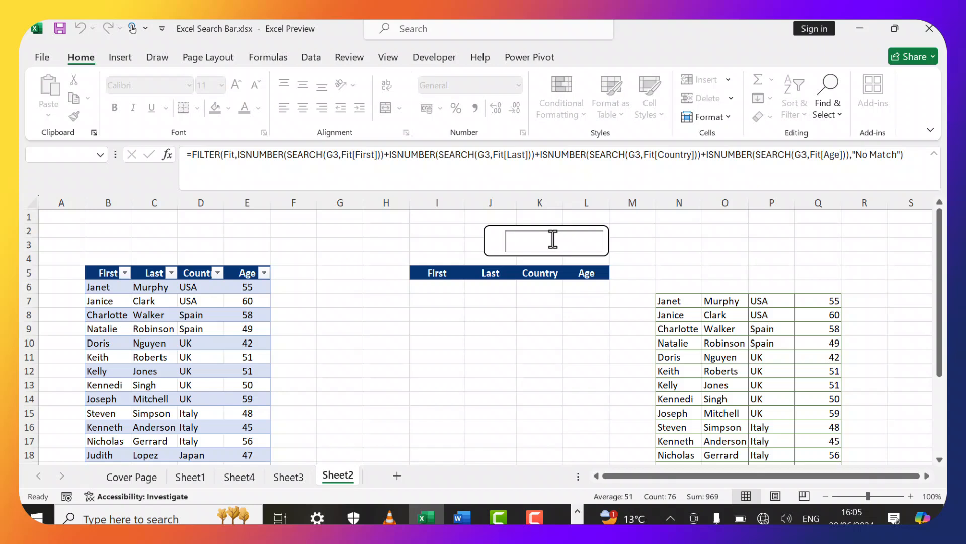
text(janet)
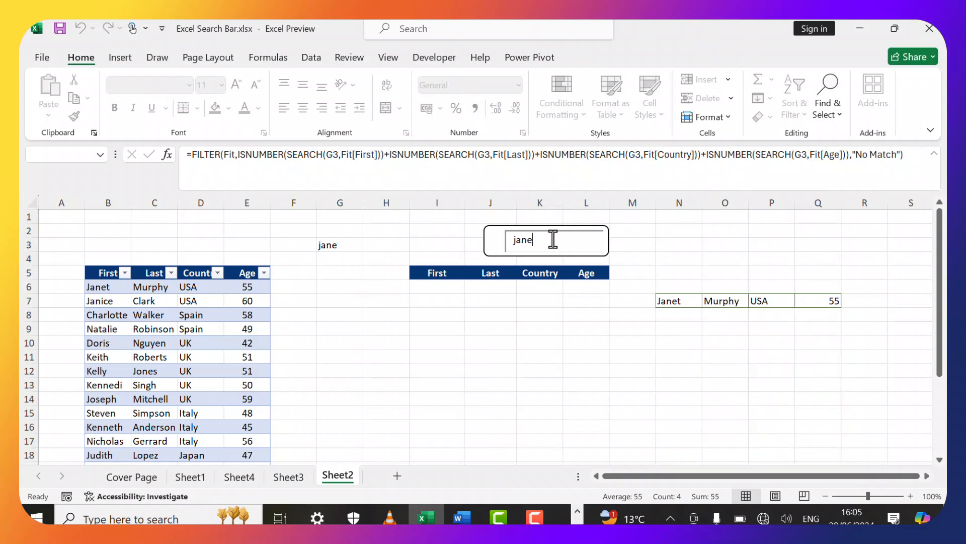
key(BackSpace)
key(BackSpace)
key(BackSpace)
key(BackSpace)
text(usa)
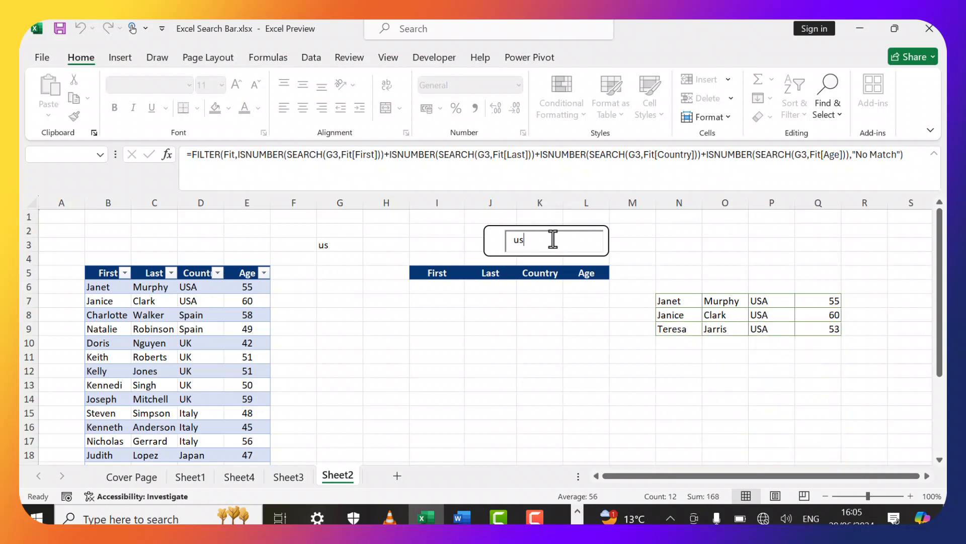
Move the filtered results range from N7 back to I6, directly beneath the First, Last, Country and Age headers.
click(712, 295)
click(694, 311)
key(ctrl+a)
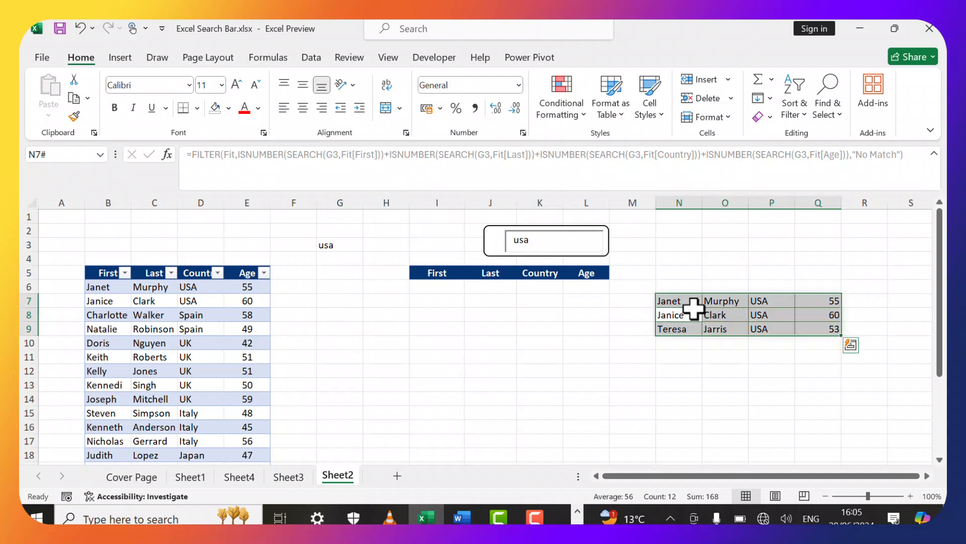
drag(722, 294, 503, 289)
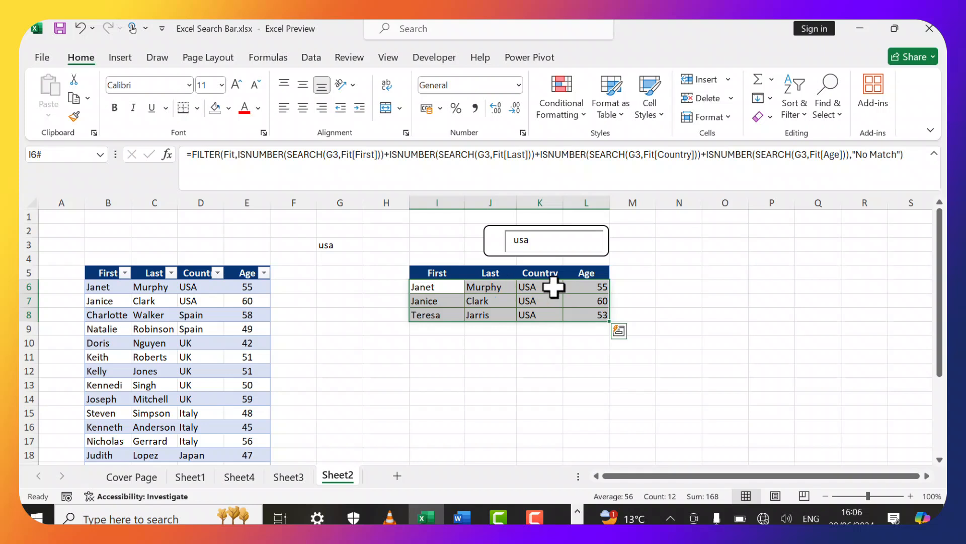
Clear the country text from the search box to list all records again.
click(547, 245)
key(BackSpace)
key(BackSpace)
key(BackSpace)
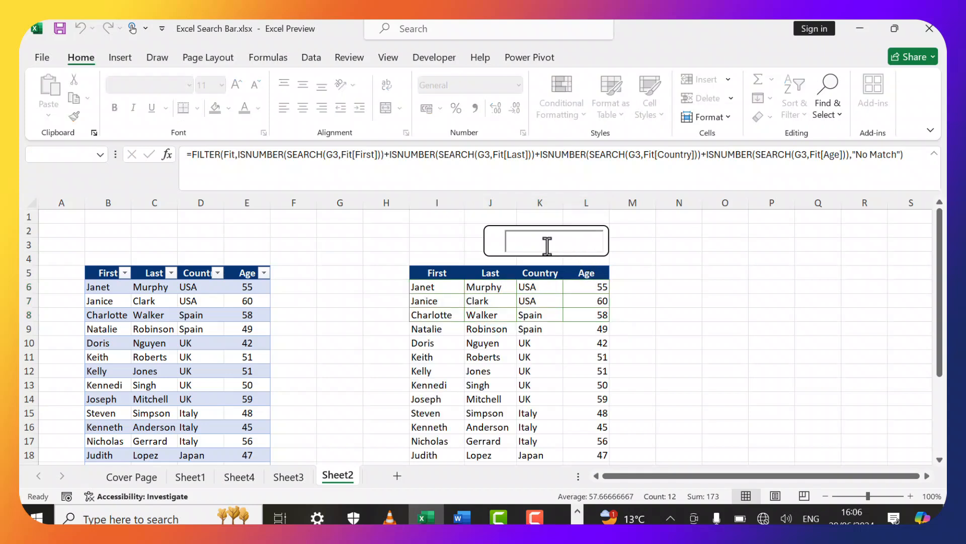